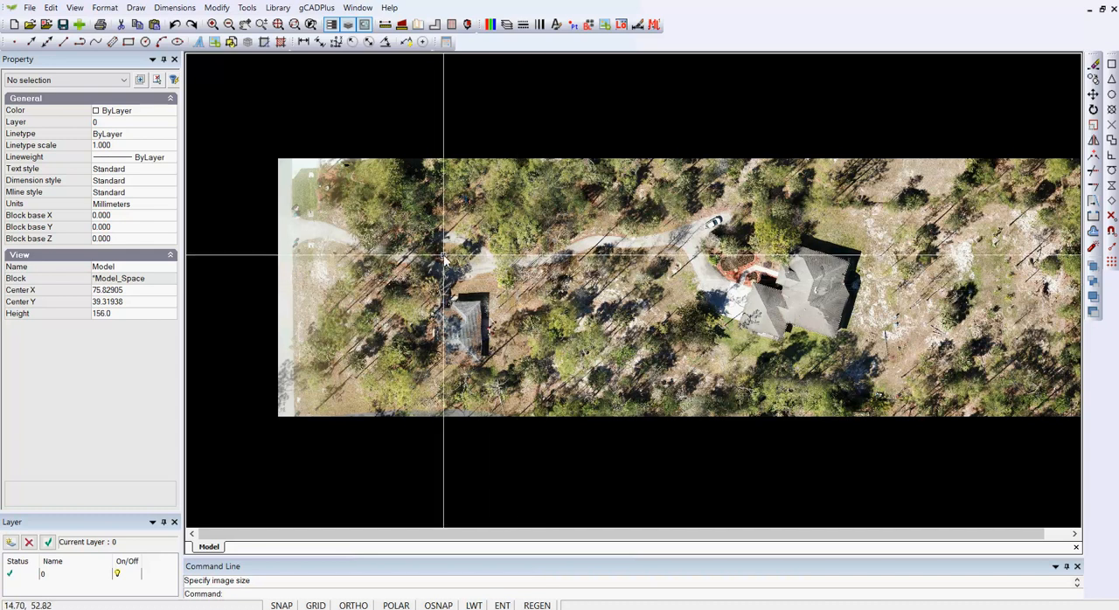
scroll(442, 281, "up", 1)
scroll(477, 304, "up", 3)
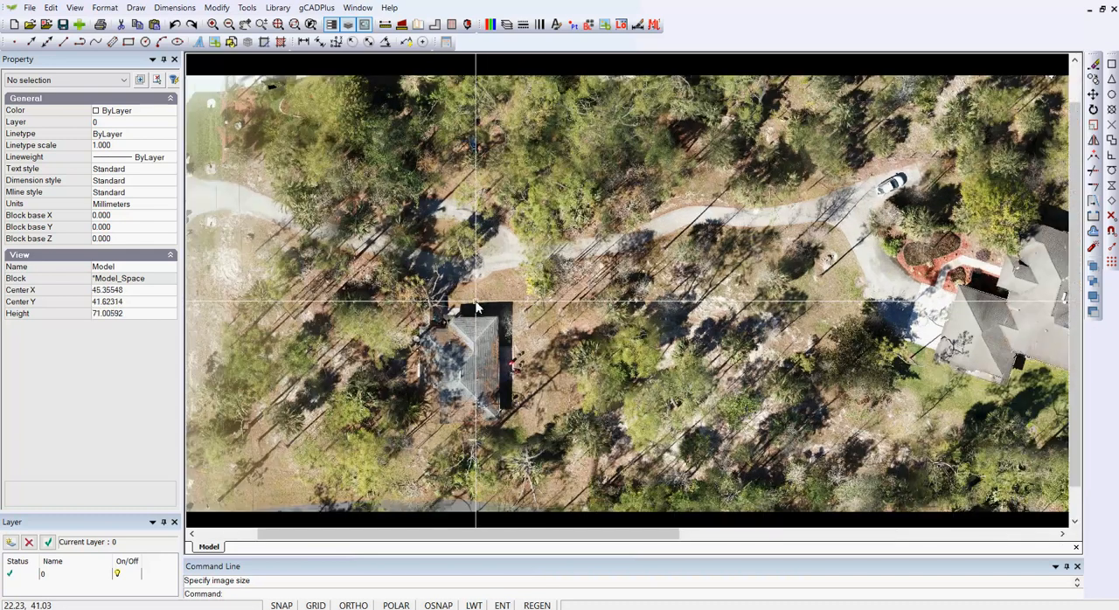
scroll(477, 305, "up", 1)
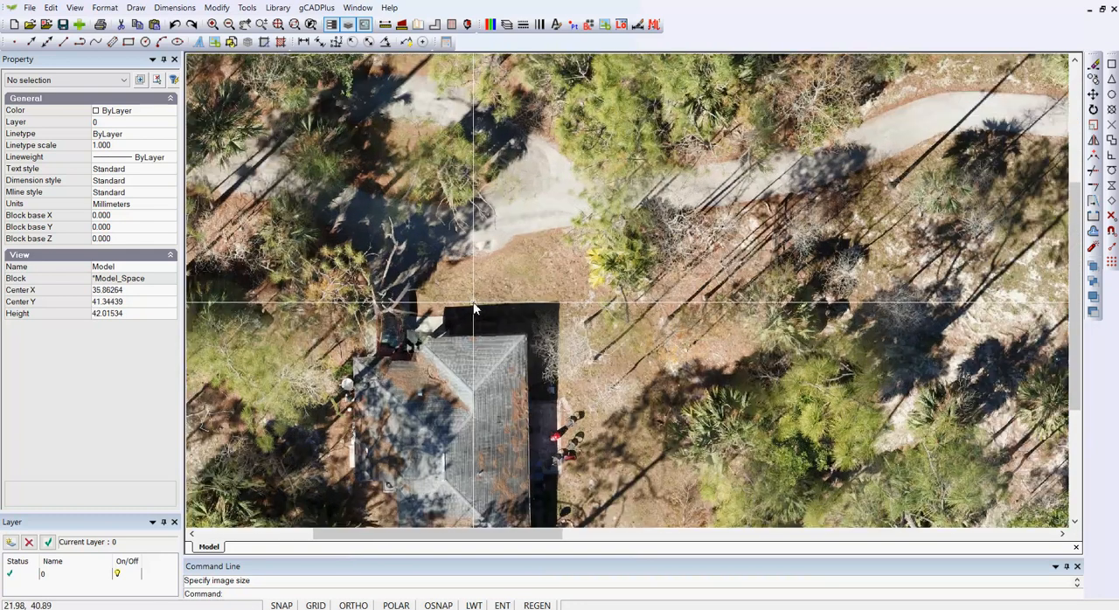
scroll(528, 316, "down", 3)
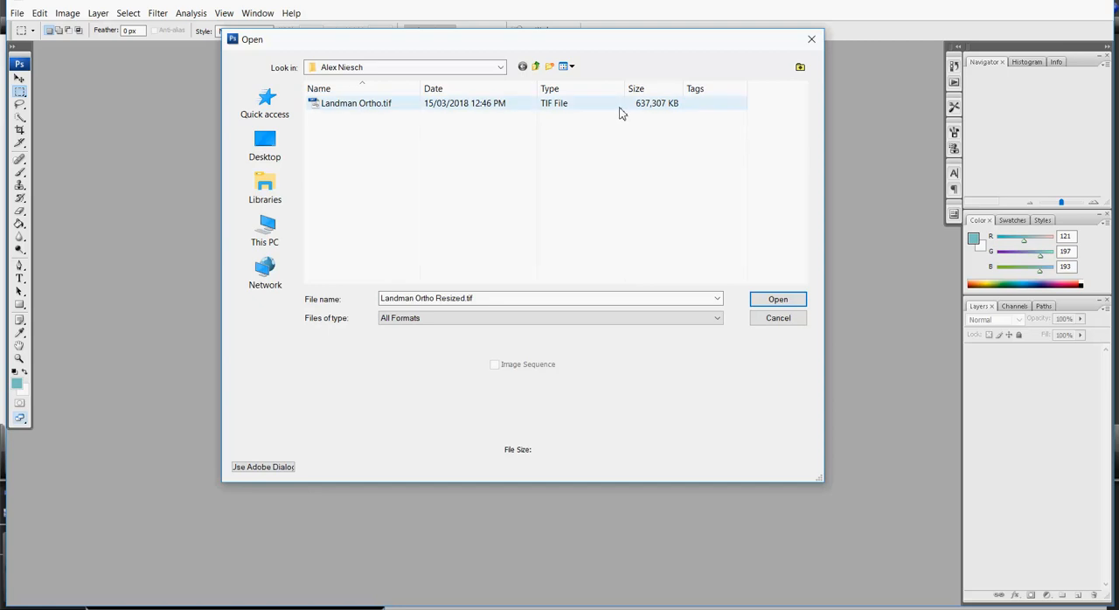
Open Landman Ortho.tif in Photoshop and rotate its canvas 90° clockwise
left_click(339, 111)
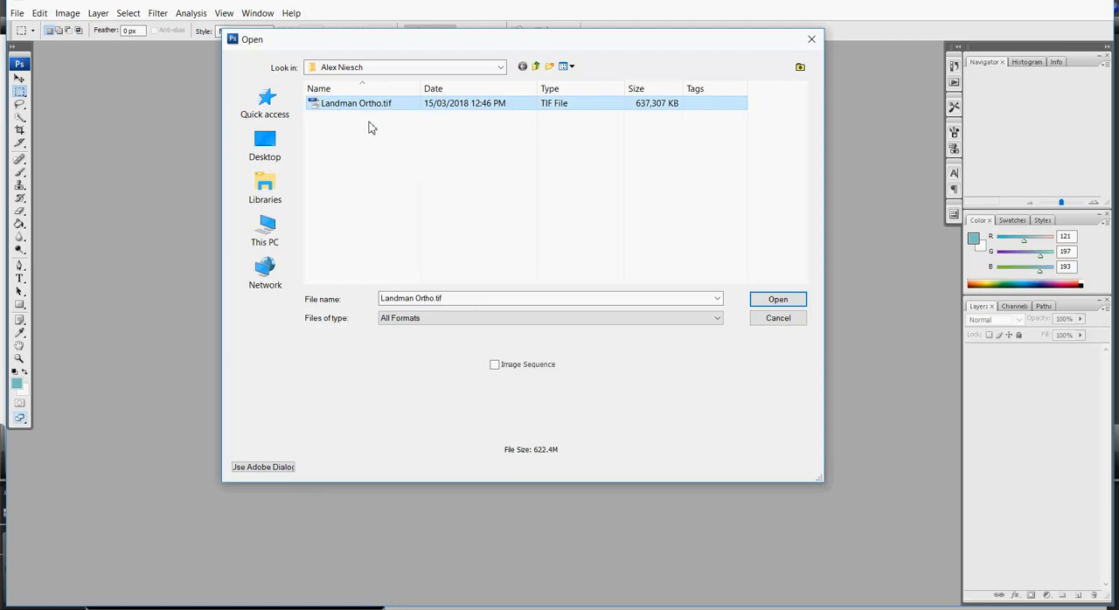
left_click(773, 302)
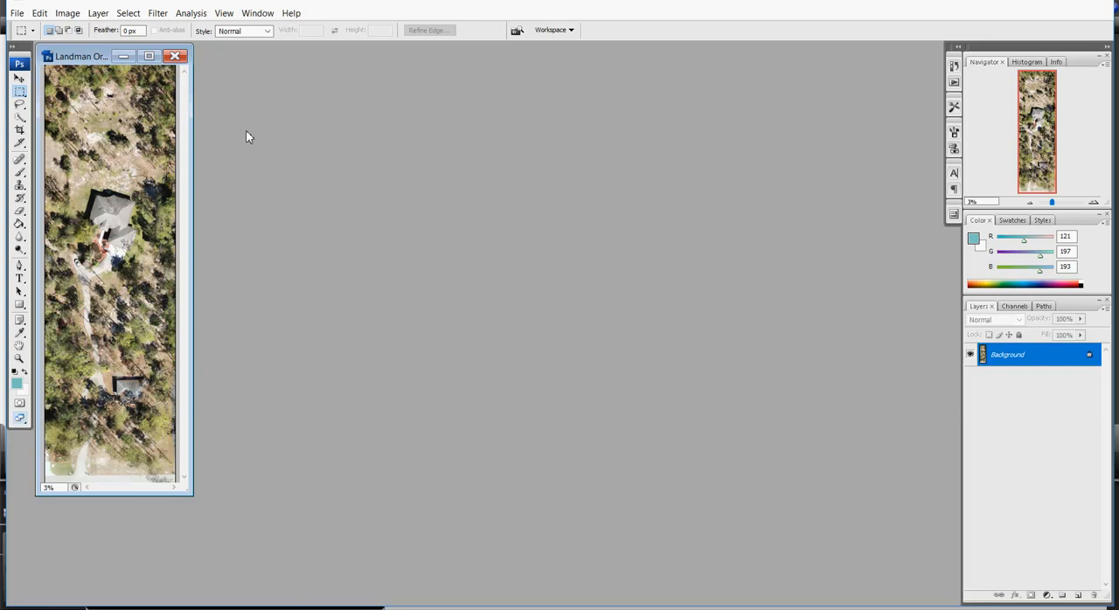
left_click(67, 13)
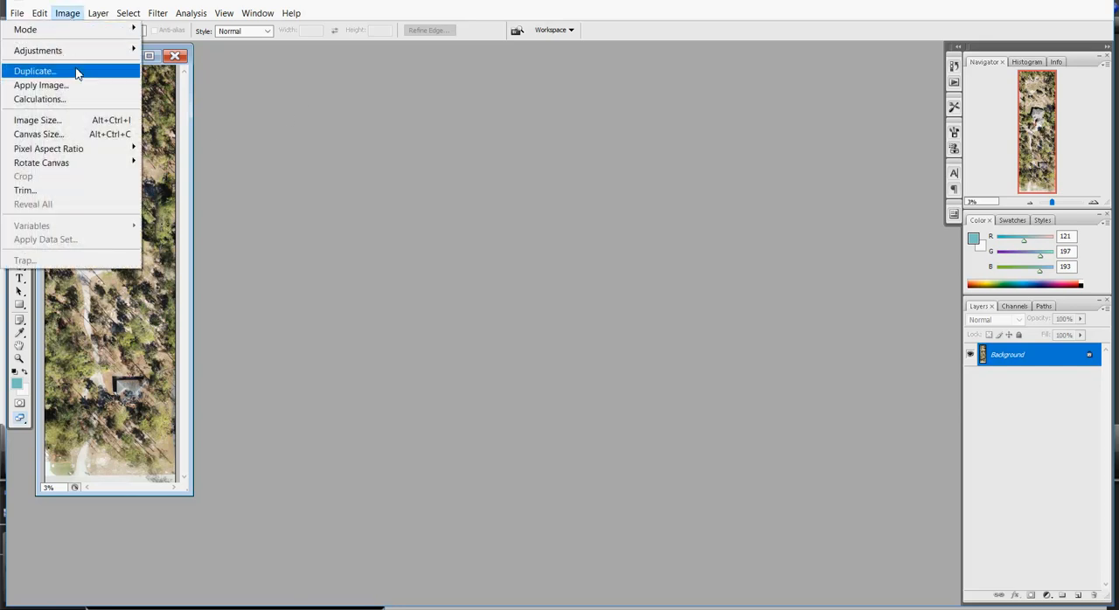
mouse_move(105, 165)
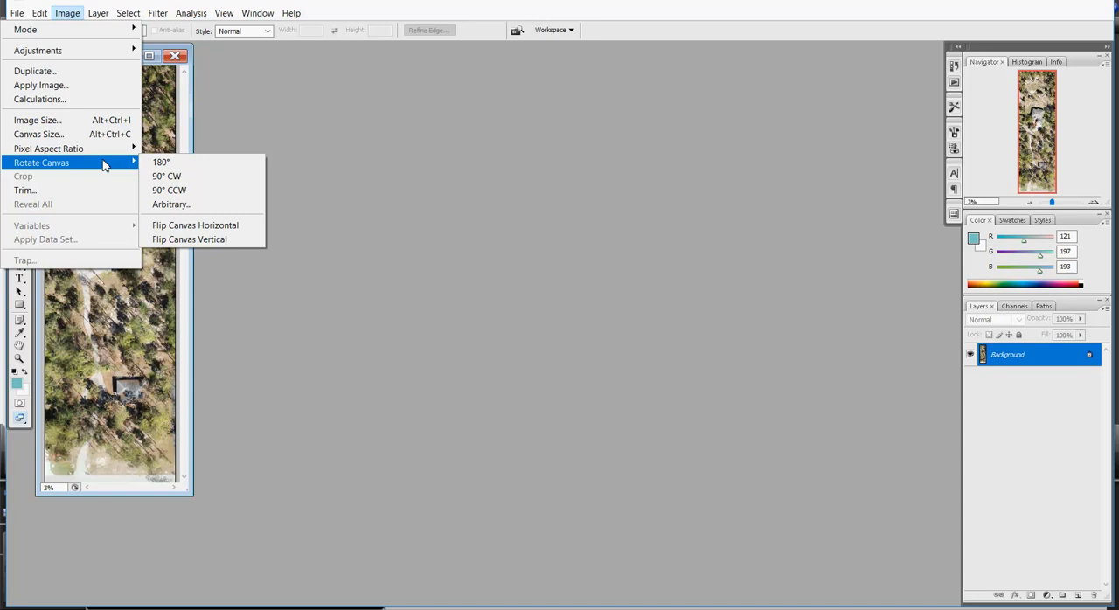
left_click(160, 176)
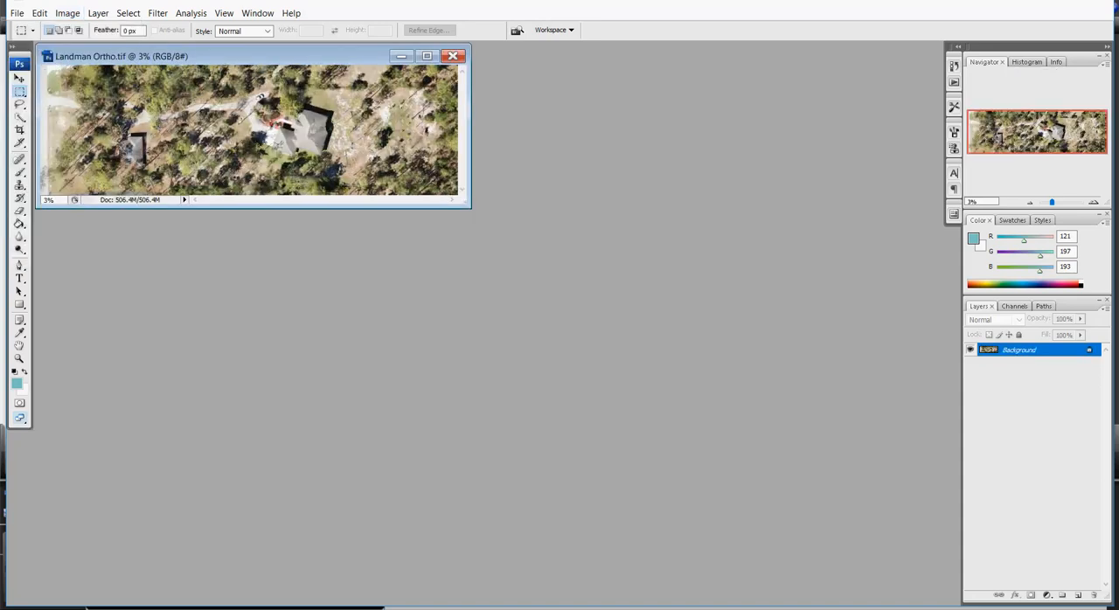
Enlarge the document window to fit the whole rotated aerial image and apply Auto Levels to it
key("ctrl+plus")
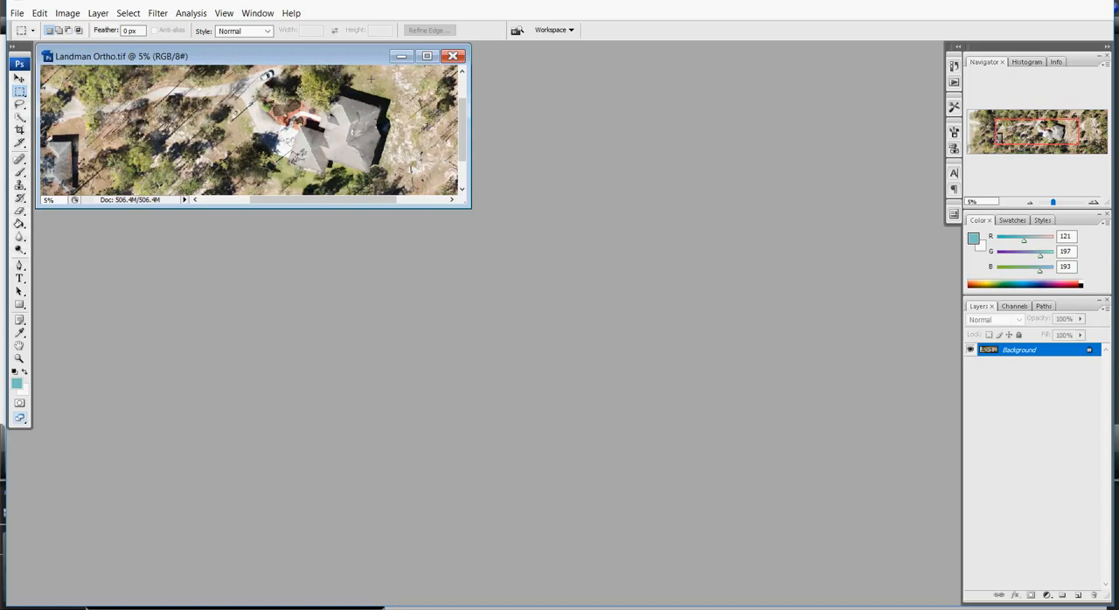
left_click_drag(468, 206, 745, 402)
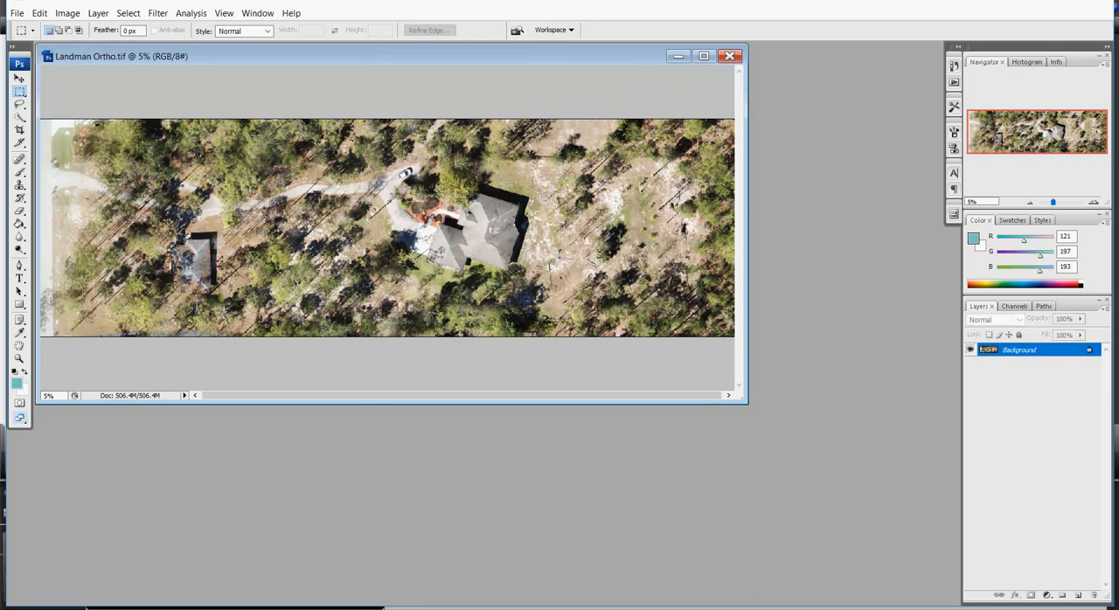
left_click(69, 18)
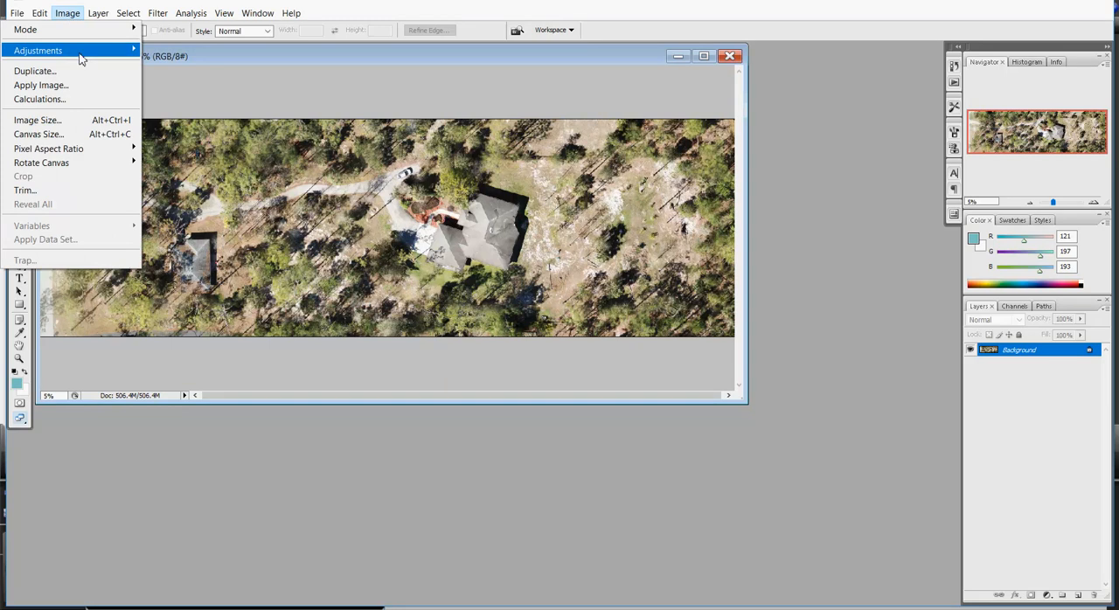
mouse_move(80, 58)
left_click(175, 64)
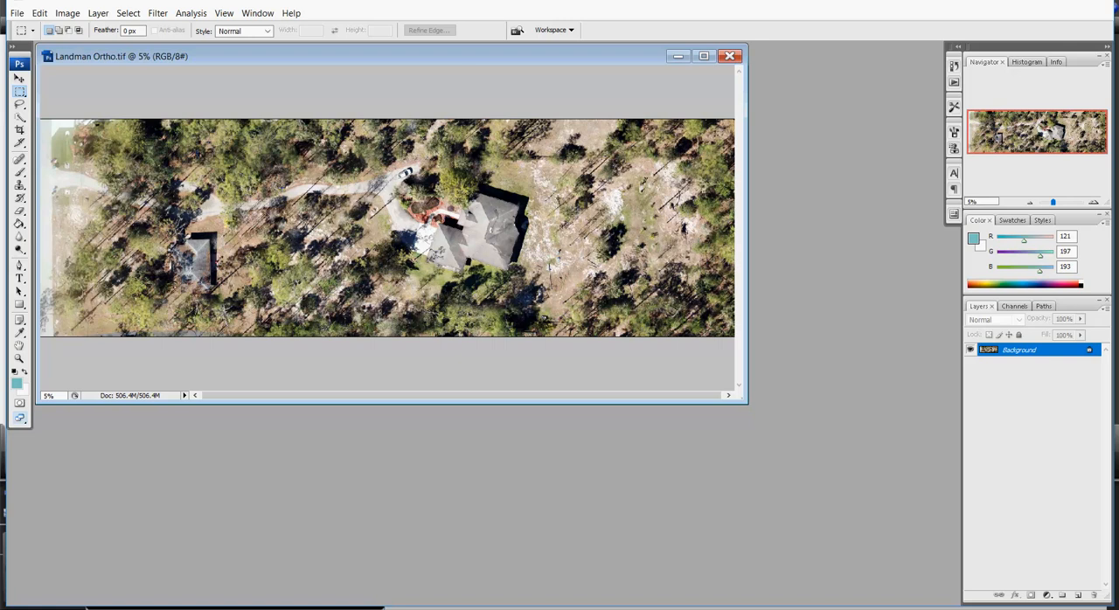
Set the image size to 4500 pixels wide with a resolution of 150 pixels/inch
left_click(67, 13)
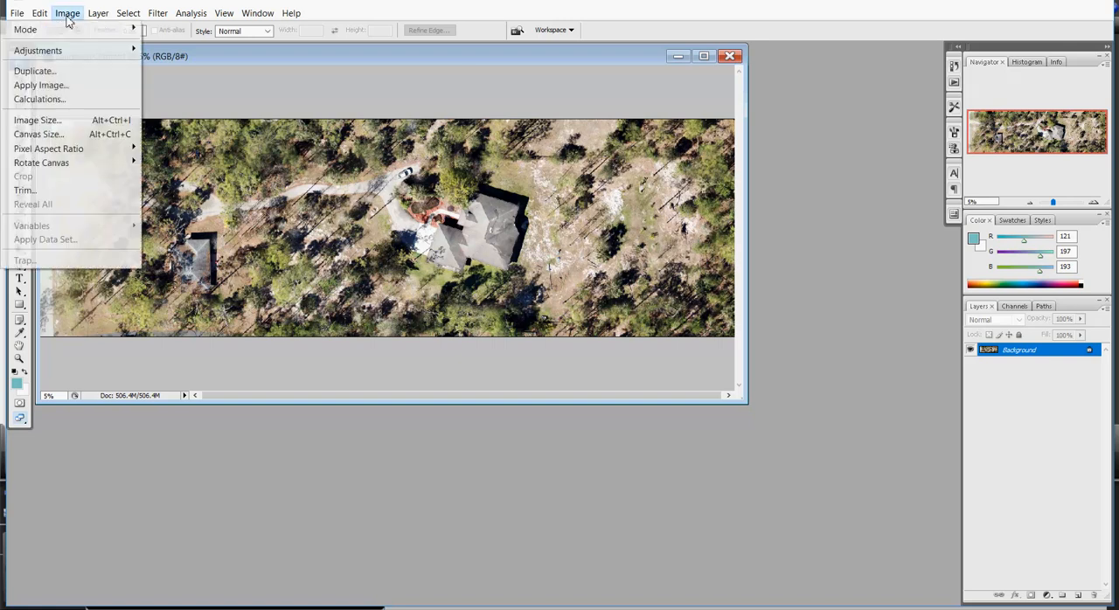
left_click(53, 121)
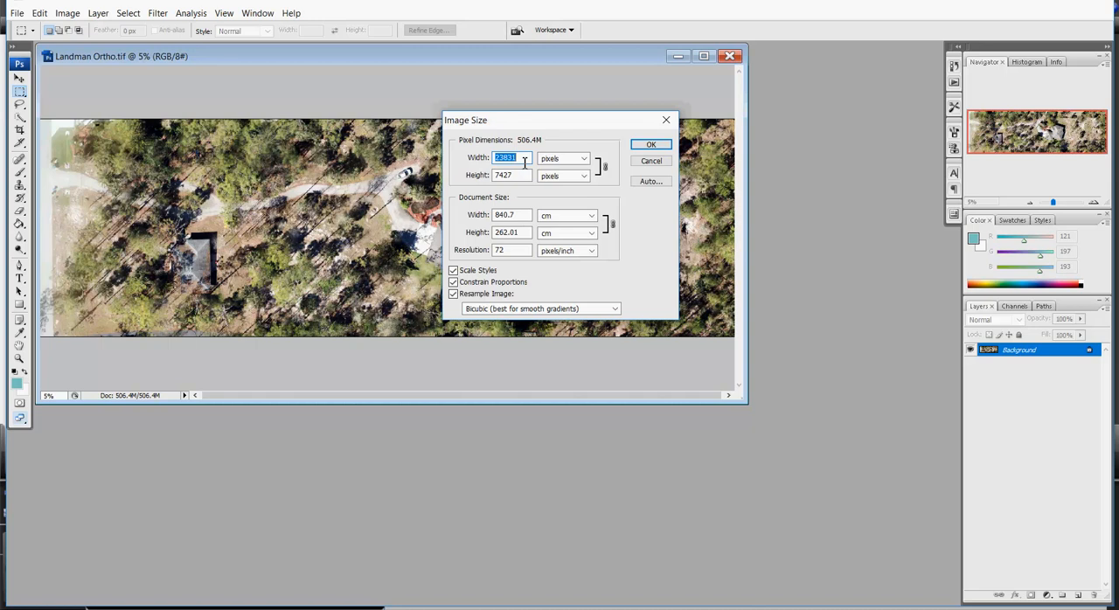
type("4500")
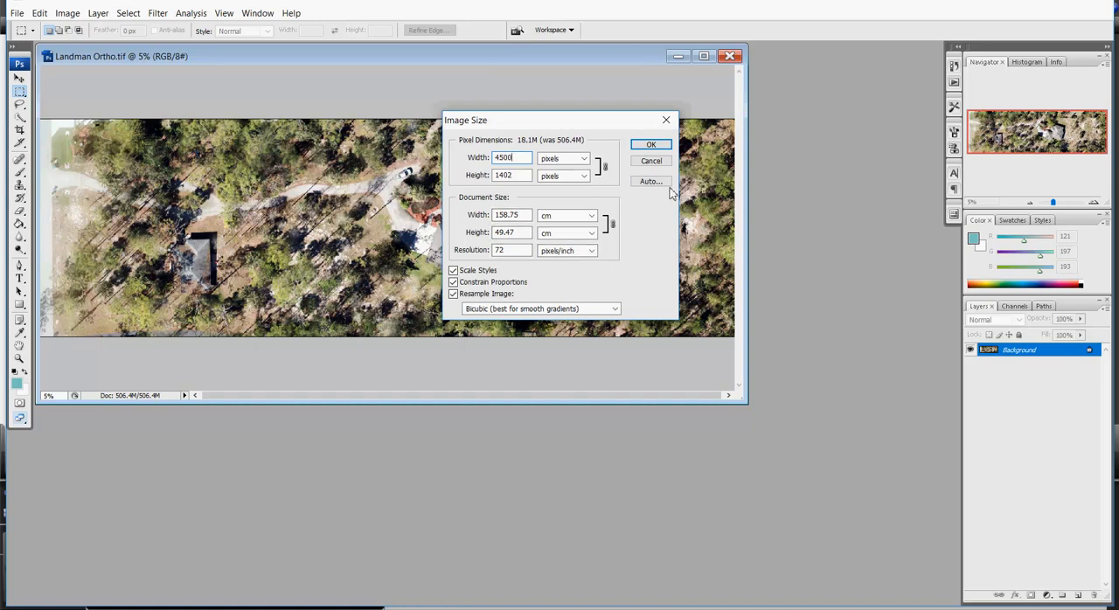
left_click(518, 251)
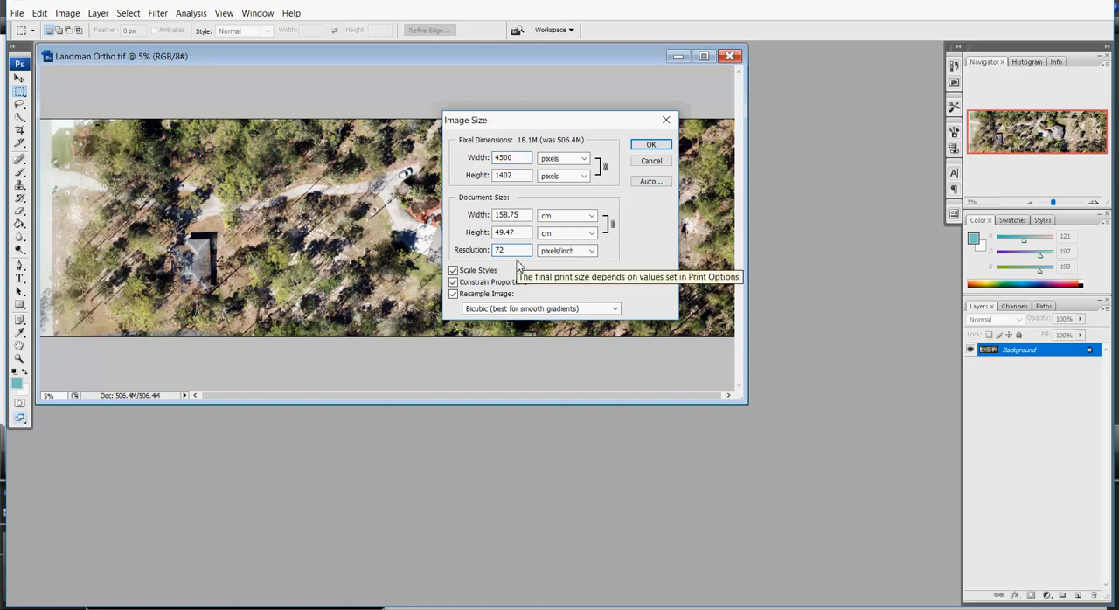
key("BackSpace")
key("BackSpace")
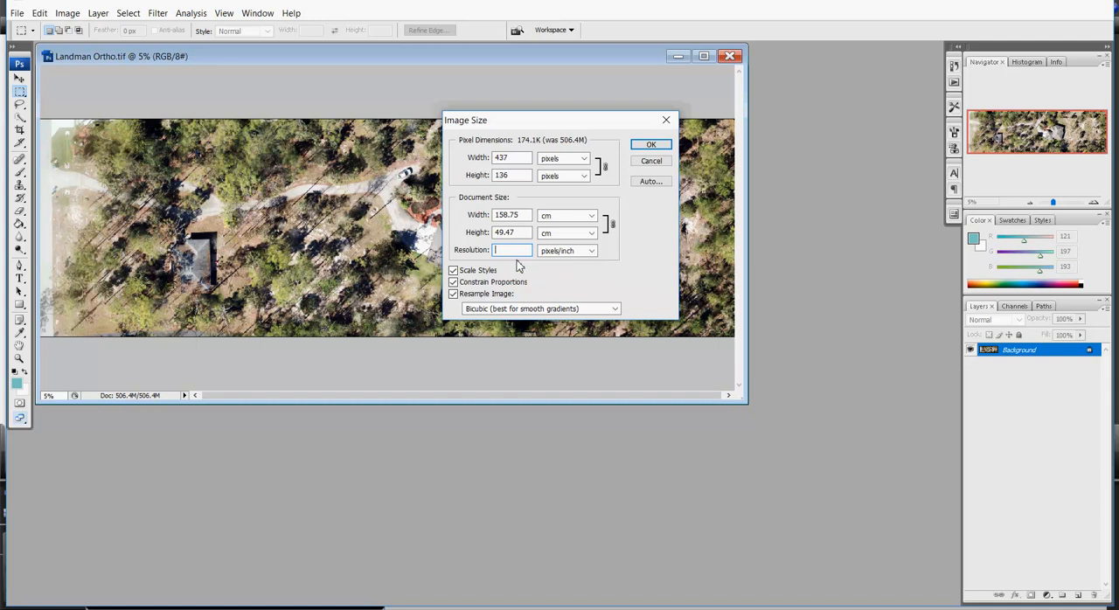
type("150")
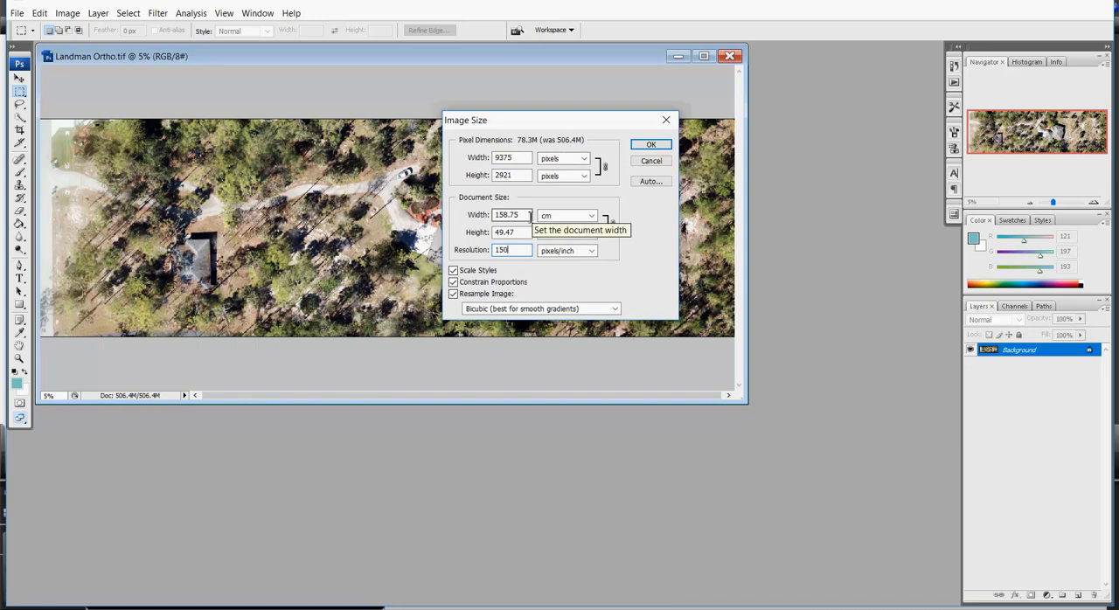
Set the image width to 4000 pixels and apply the resize
double_click(522, 159)
type("4000")
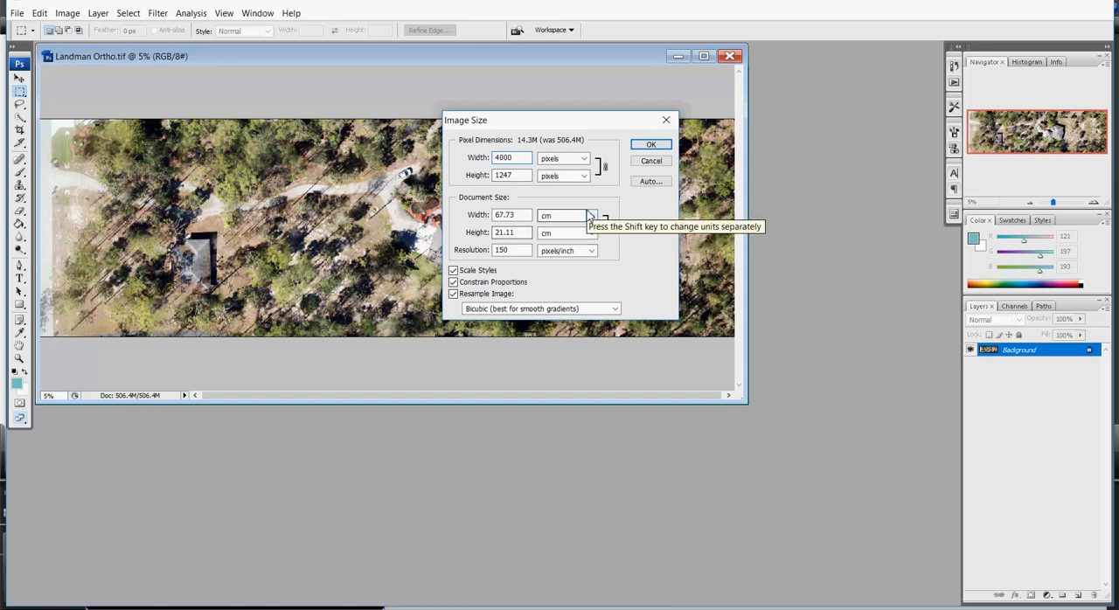
left_click(654, 146)
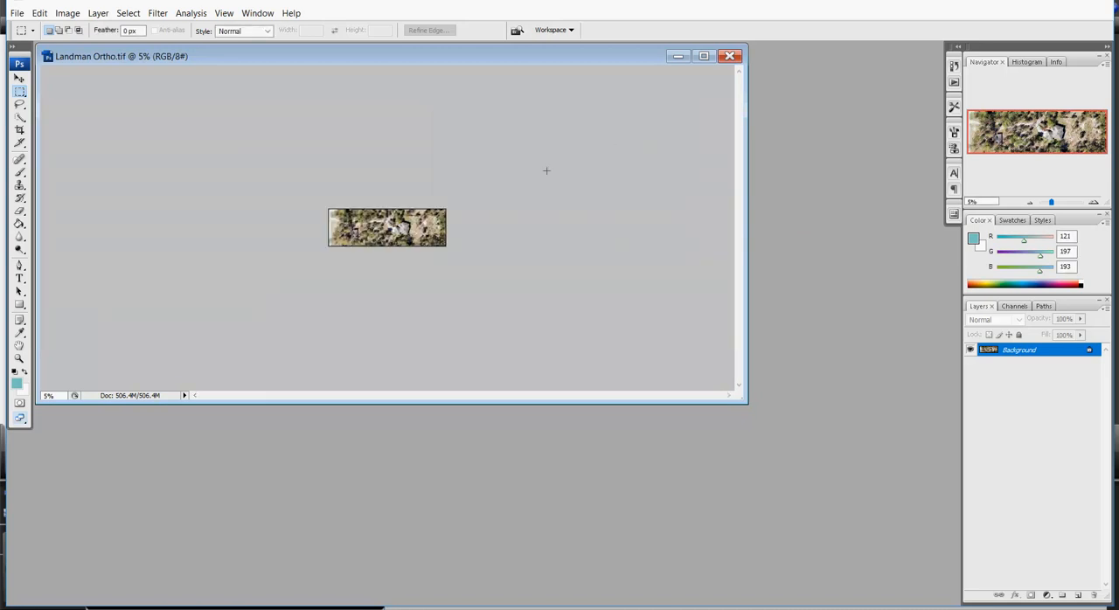
key("ctrl+0")
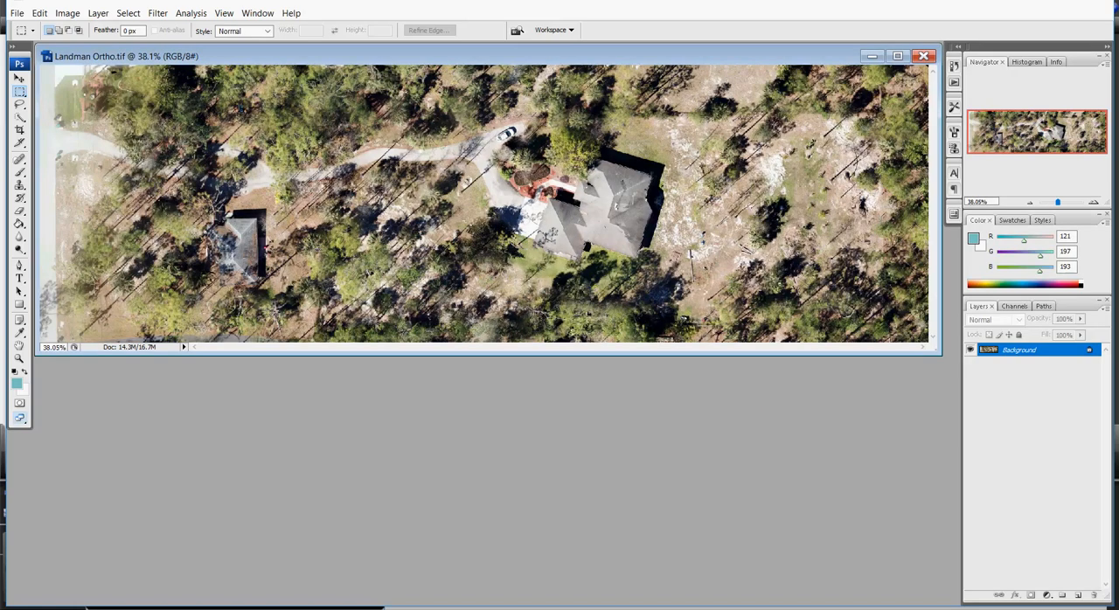
Set up saving the resized image to the Desktop in JPEG format
left_click(17, 13)
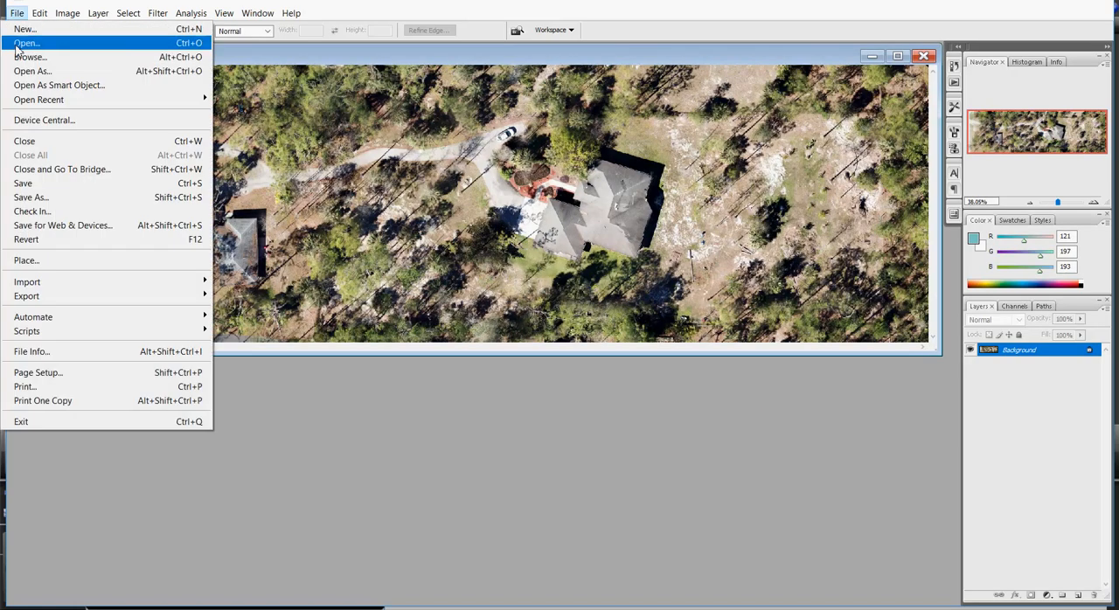
left_click(55, 198)
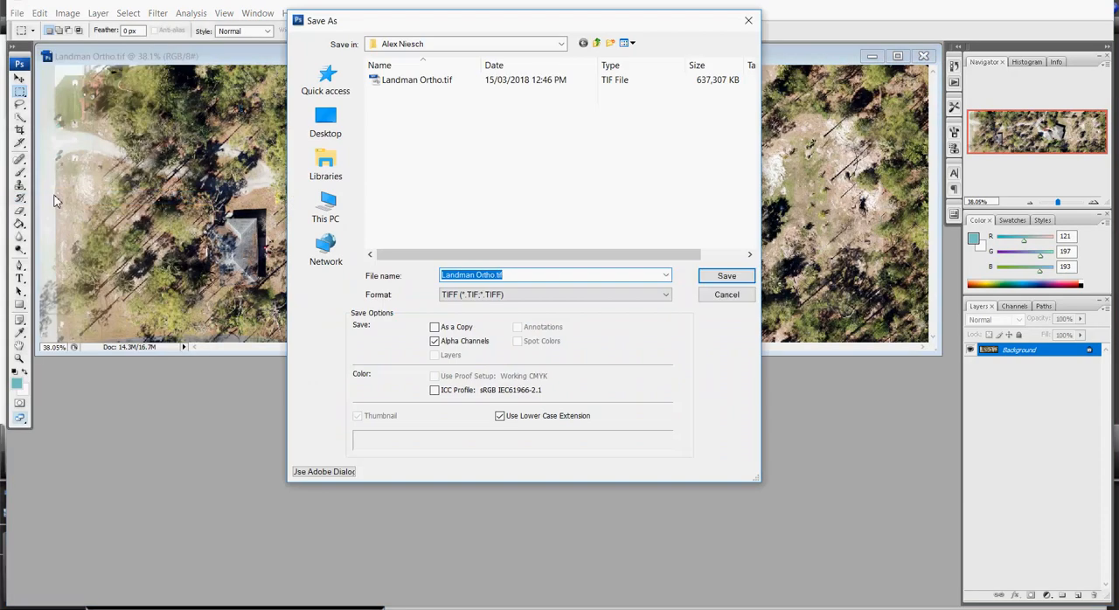
left_click(325, 122)
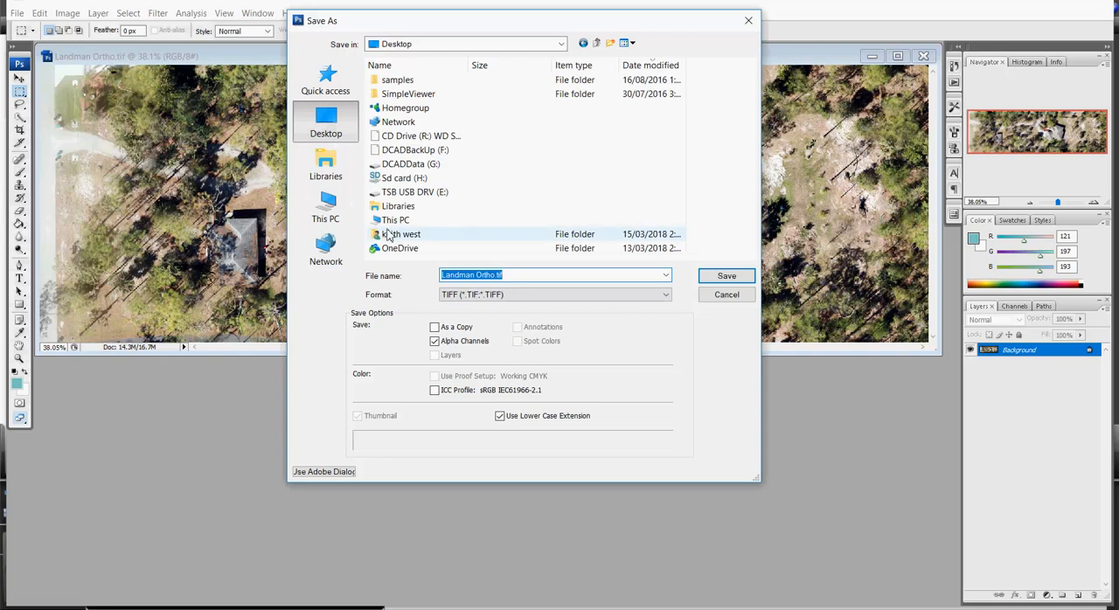
left_click(511, 276)
key("BackSpace")
key("BackSpace")
key("BackSpace")
key("BackSpace")
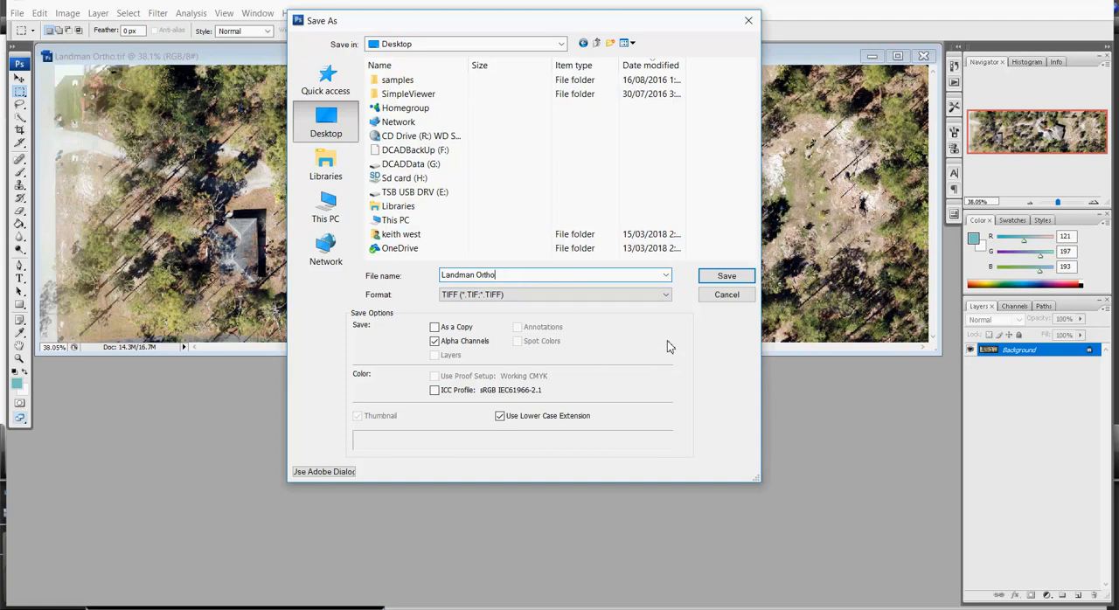
left_click(668, 297)
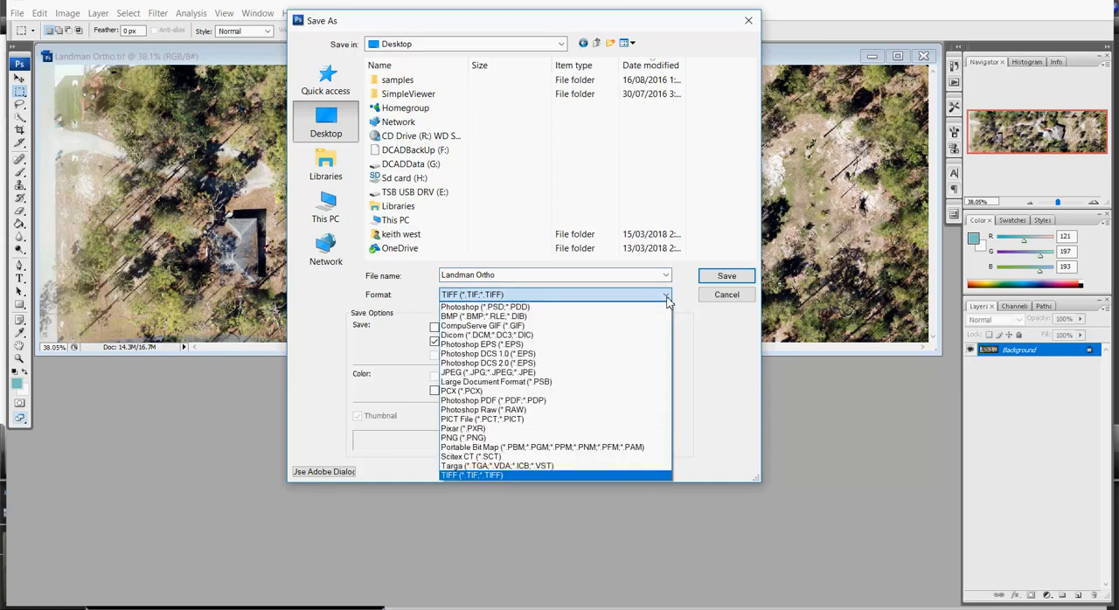
left_click(562, 374)
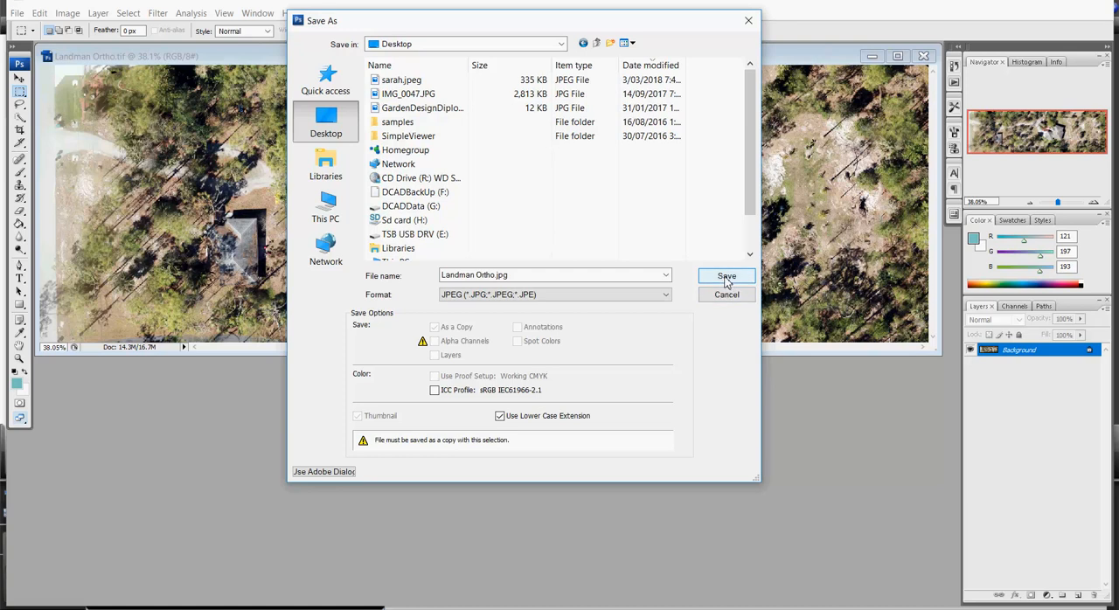
Name the copy AAAFromPhotoshop.jpg and save it at Maximum JPEG quality (10) in progressive format
triple_click(490, 275)
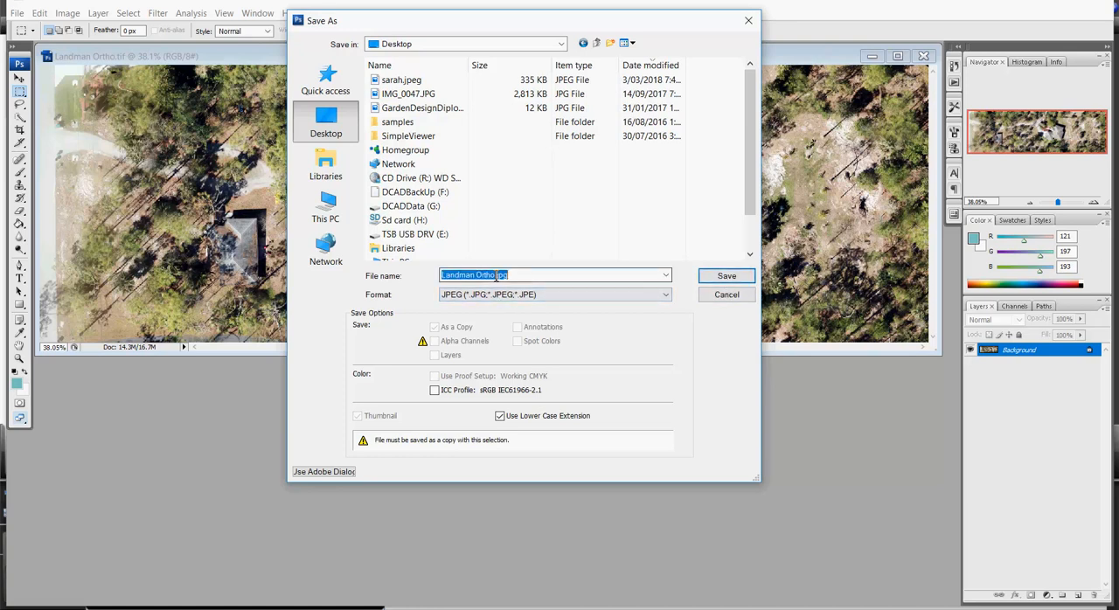
left_click(497, 276)
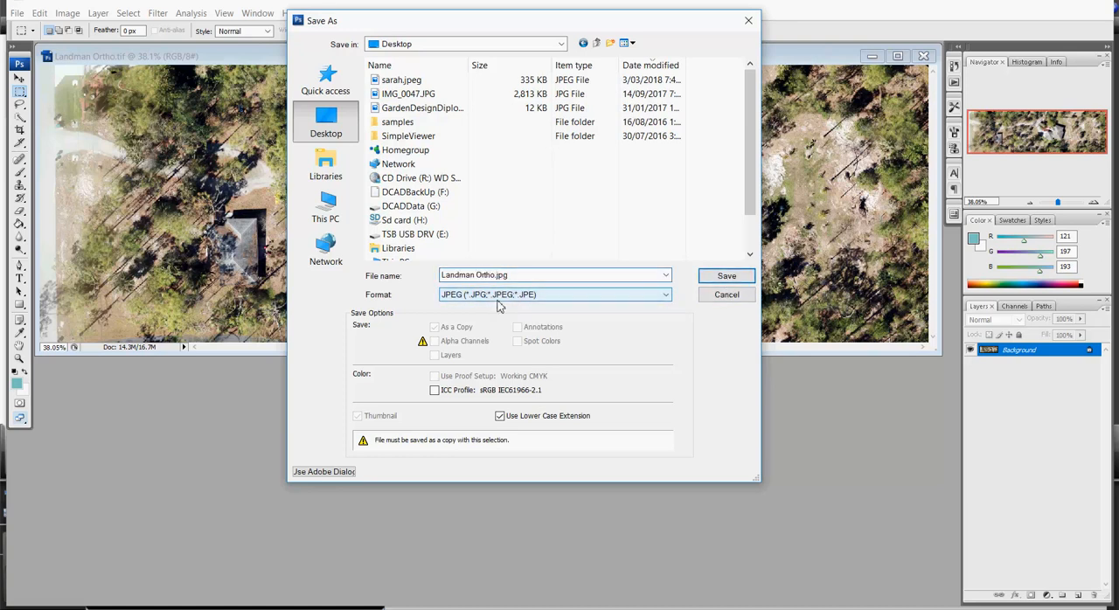
key("BackSpace")
key("BackSpace")
key("BackSpace")
key("BackSpace")
key("BackSpace")
key("BackSpace")
key("BackSpace")
key("BackSpace")
key("BackSpace")
key("BackSpace")
key("BackSpace")
key("BackSpace")
key("BackSpace")
type("AAAFromPhotoshop")
left_click(727, 278)
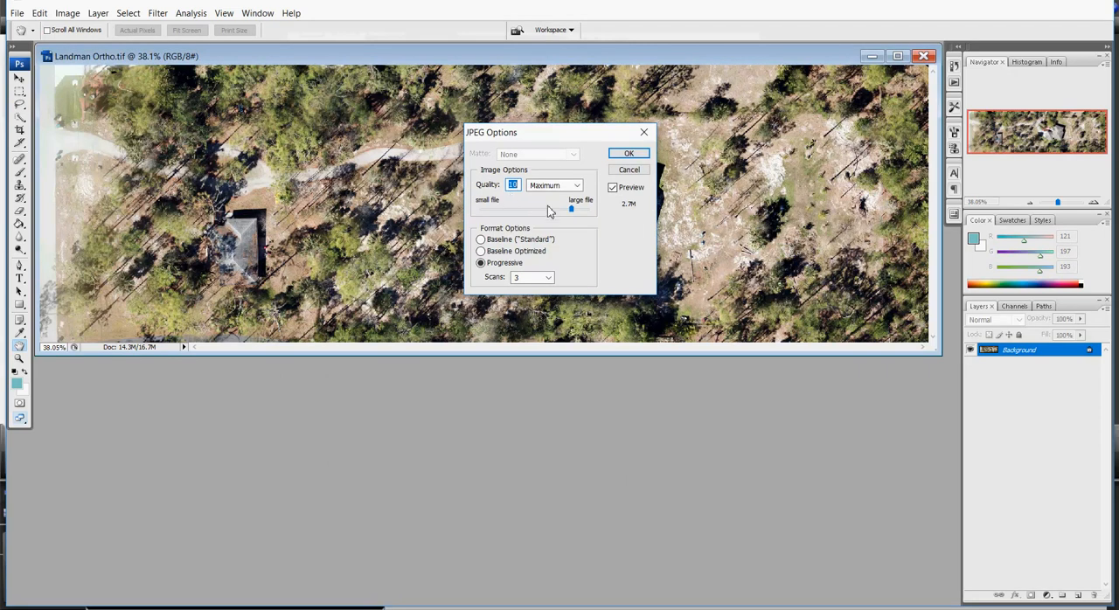
left_click(630, 155)
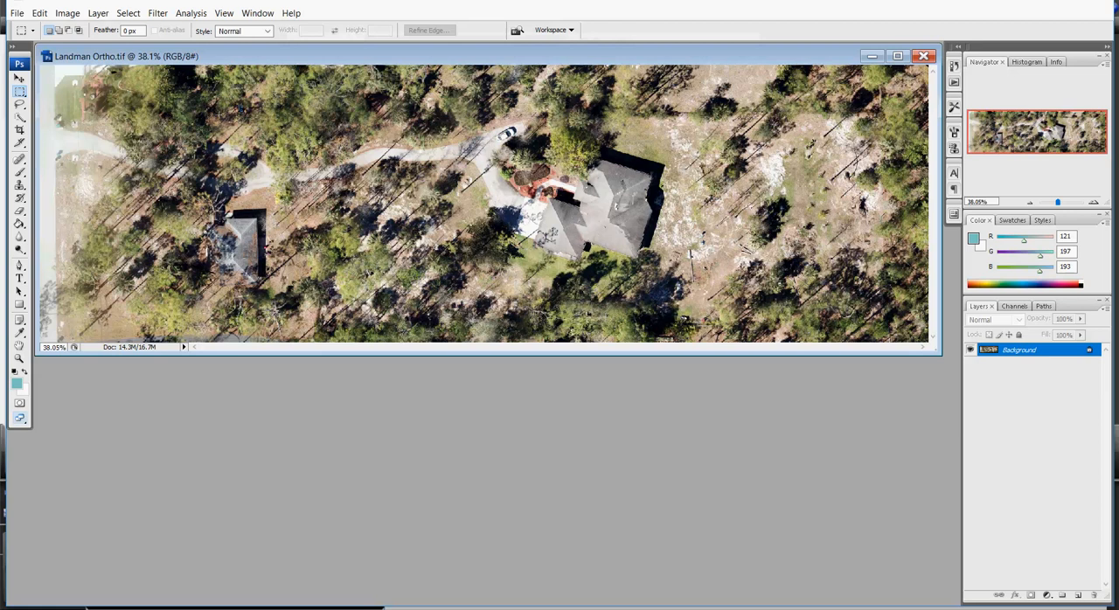
Close Landman Ortho.tif and save its changes
left_click(924, 56)
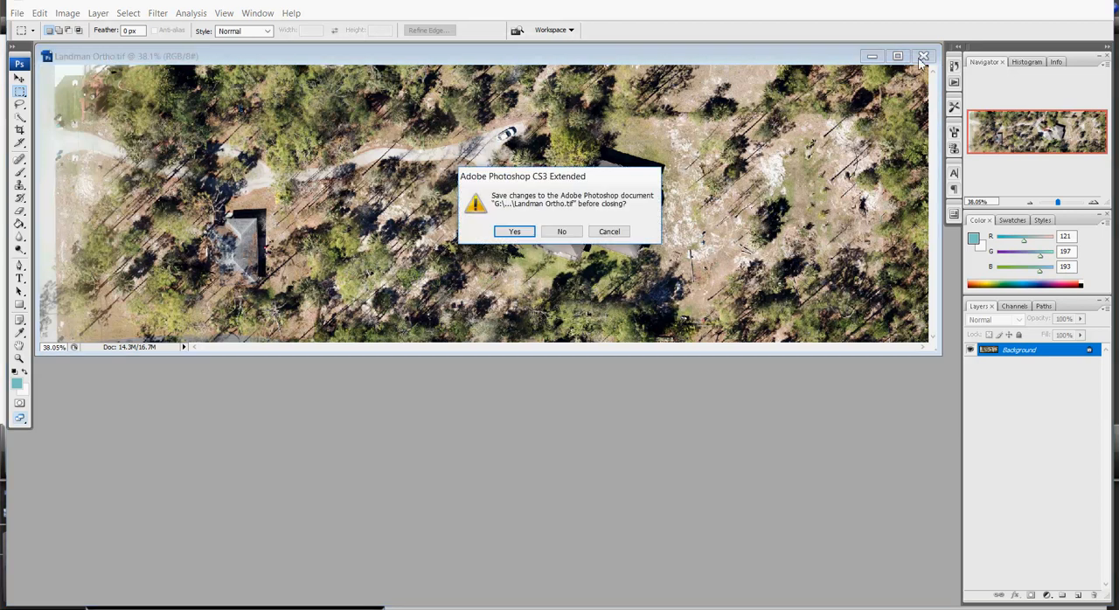
left_click(517, 233)
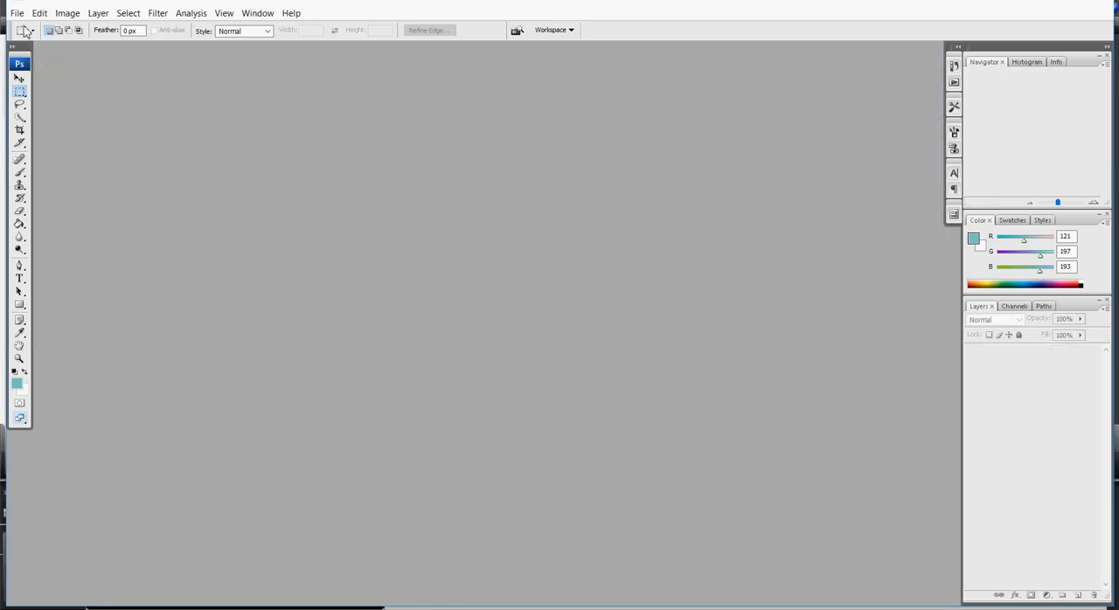
Open AAAFromPhotoshop.jpg from the Desktop and examine its image detail around the house at close range
left_click(17, 13)
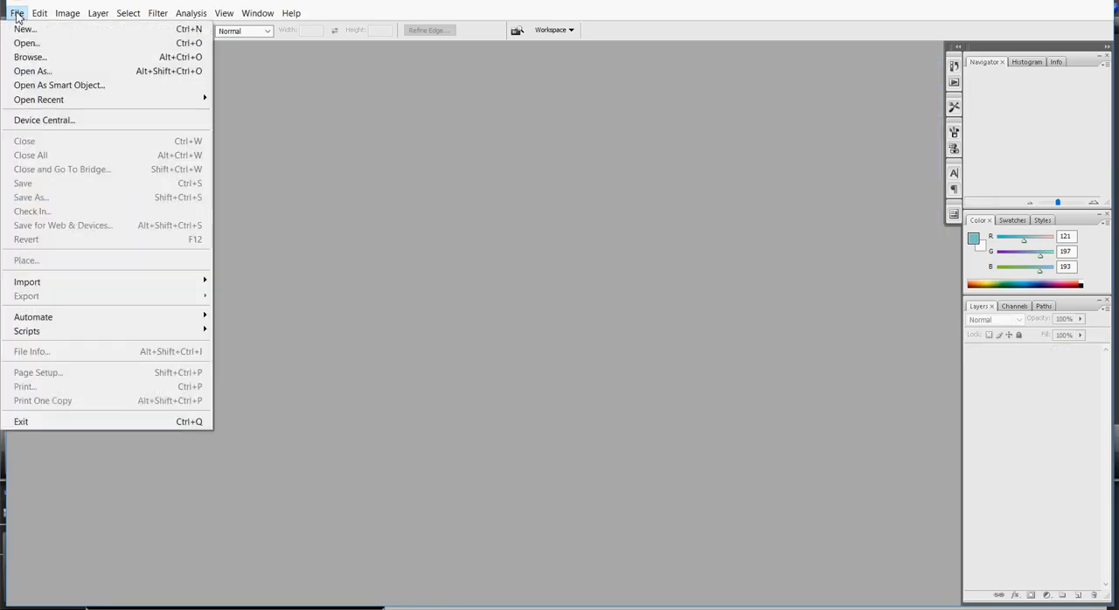
left_click(33, 43)
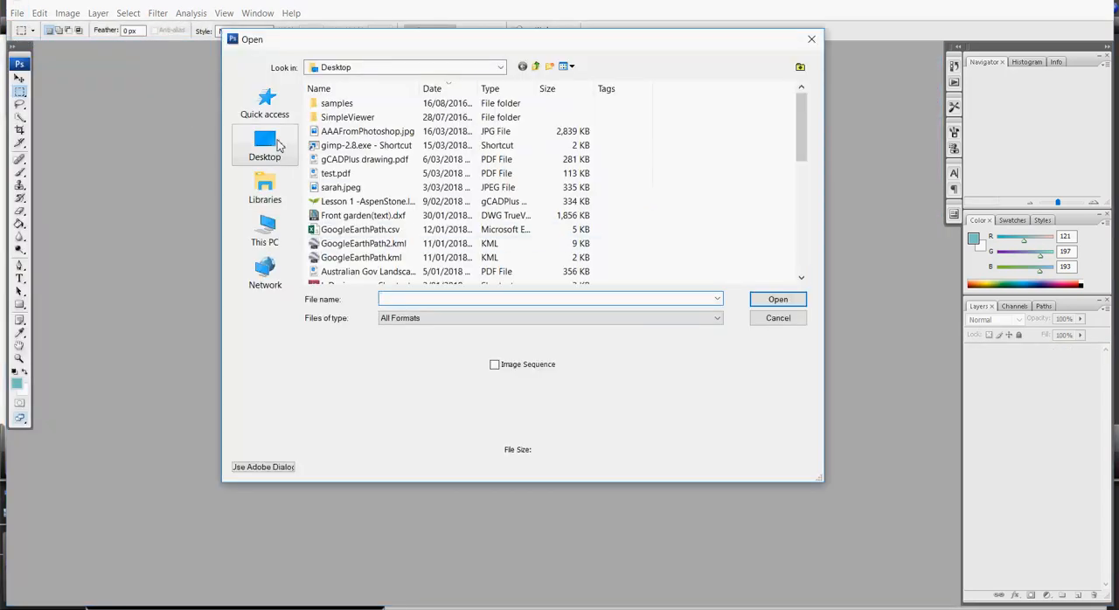
left_click(267, 144)
scroll(391, 123, "up", 5)
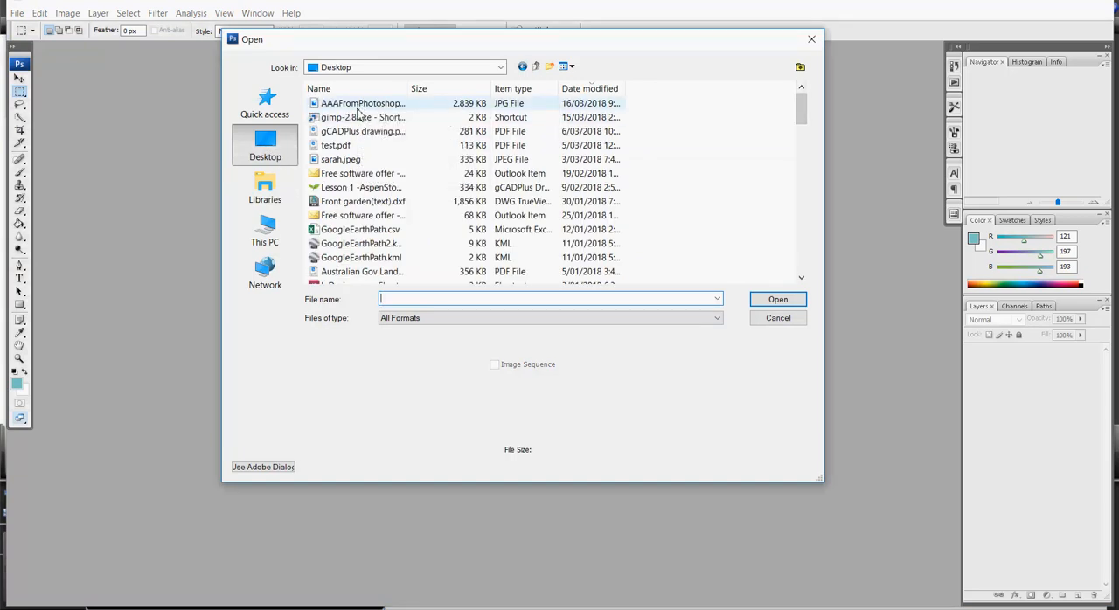
left_click(358, 105)
left_click(778, 300)
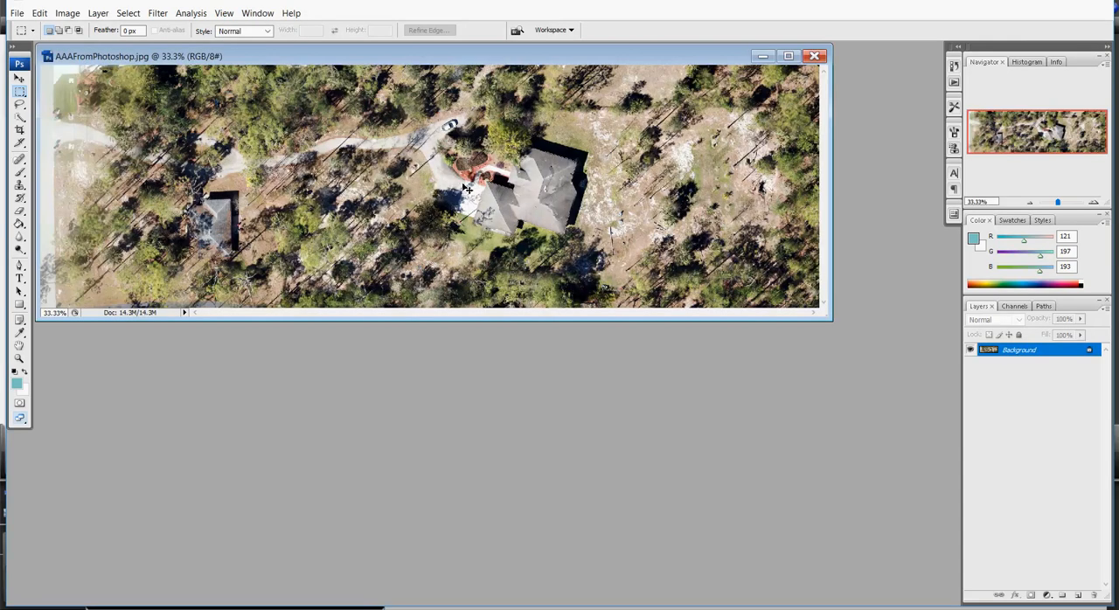
key("ctrl+plus")
key("ctrl+plus")
key("ctrl+plus")
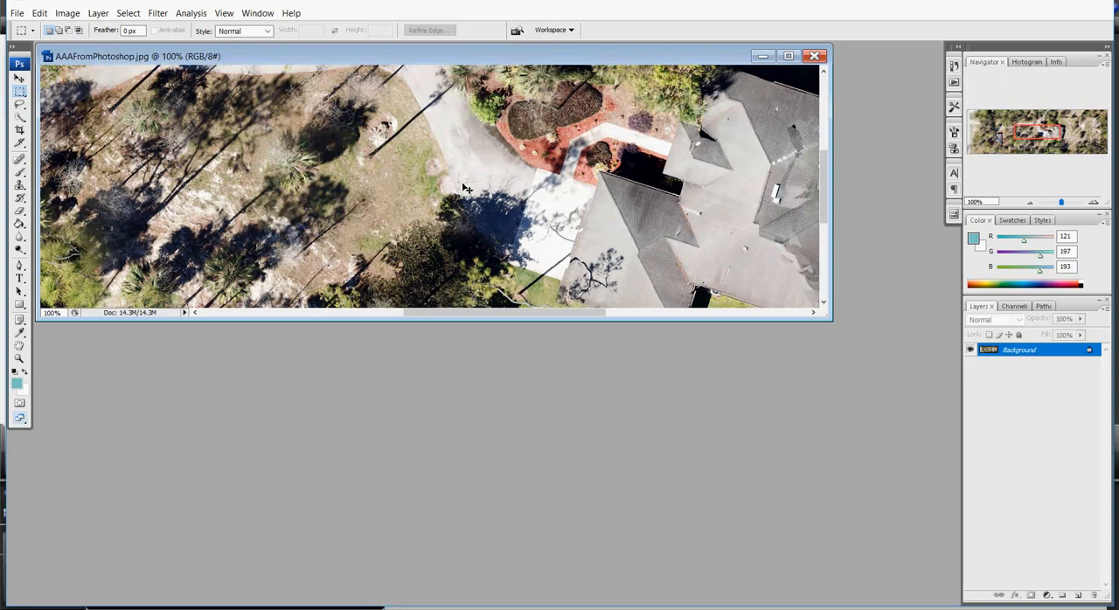
key("ctrl+plus")
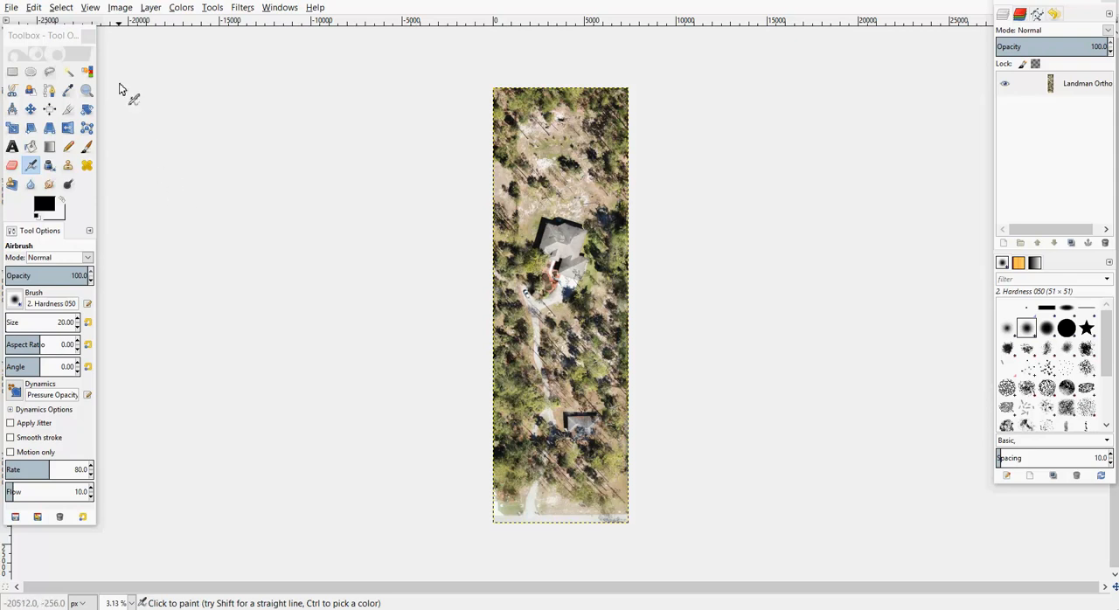
Switch to GIMP and rotate the Landman Ortho image 90° clockwise
left_click(120, 9)
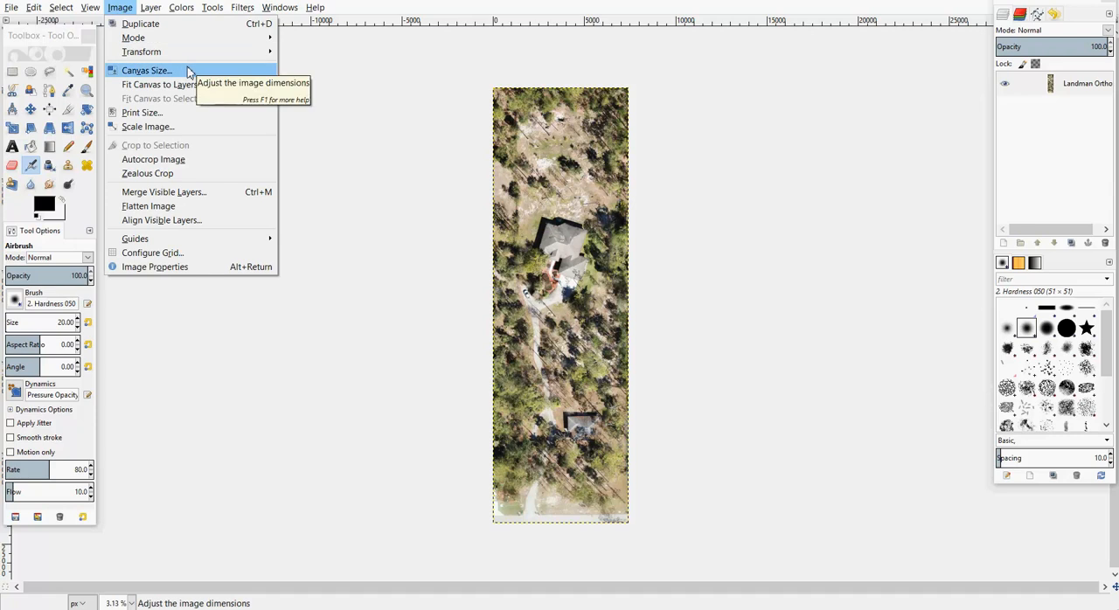
mouse_move(218, 52)
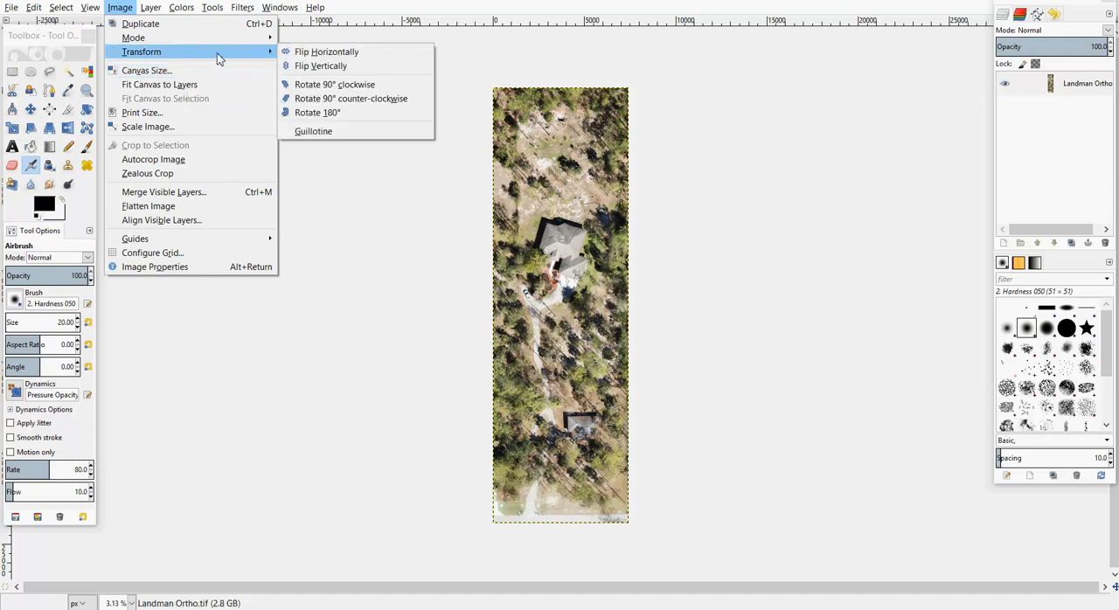
left_click(341, 86)
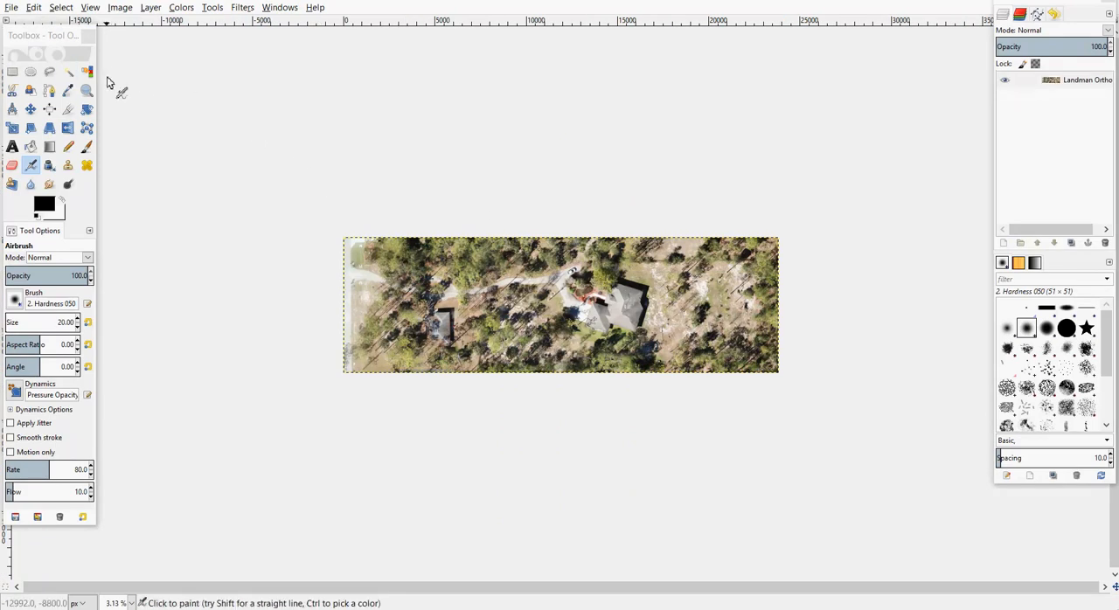
Set up exporting the rotated image to the Desktop in JPEG format
left_click(10, 8)
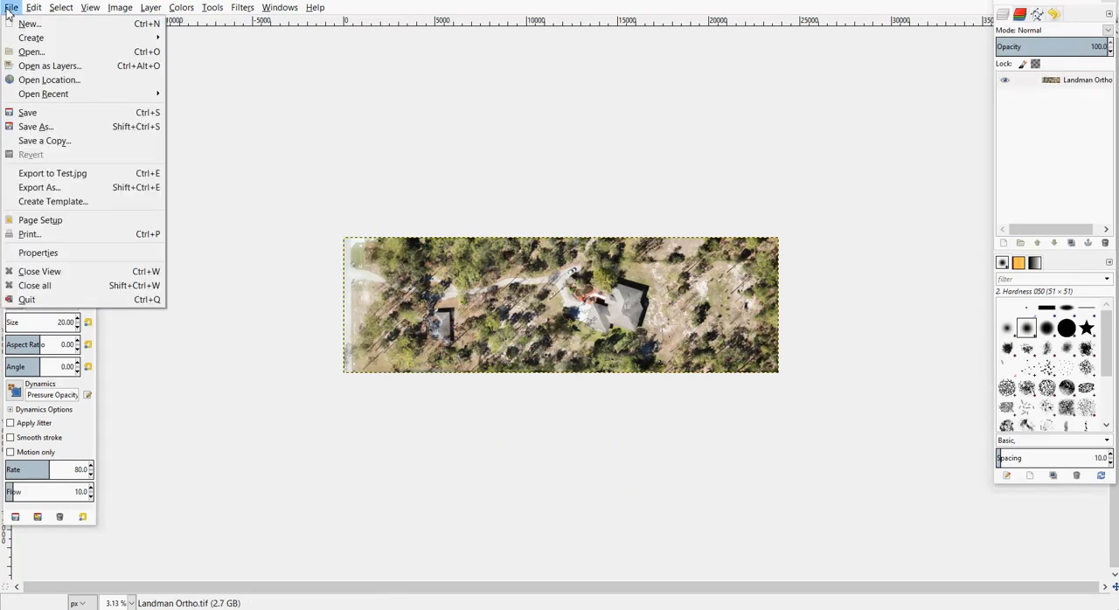
left_click(39, 187)
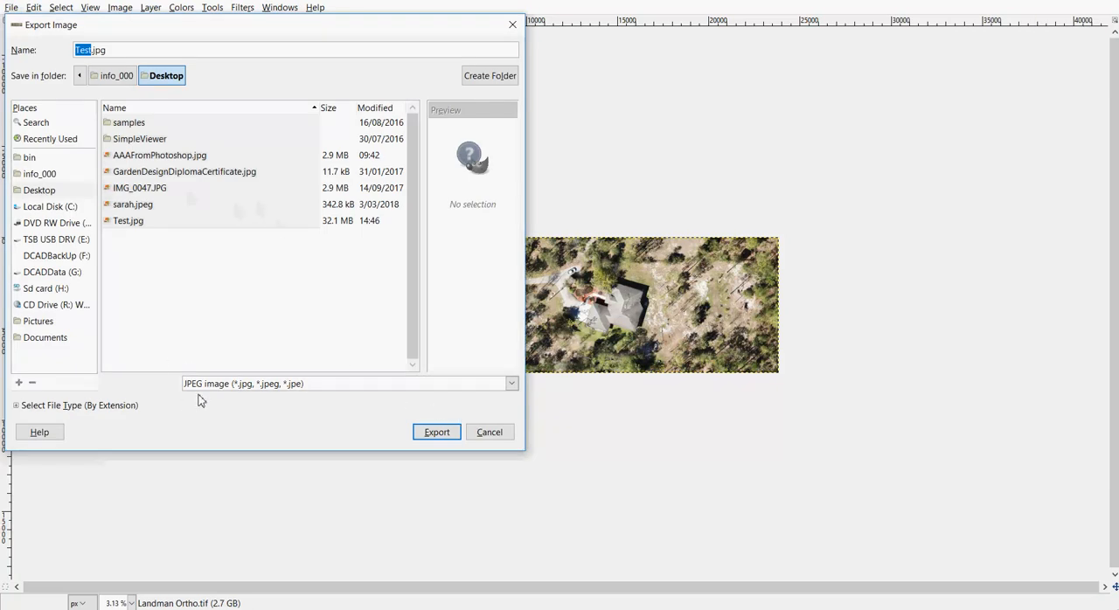
left_click(512, 384)
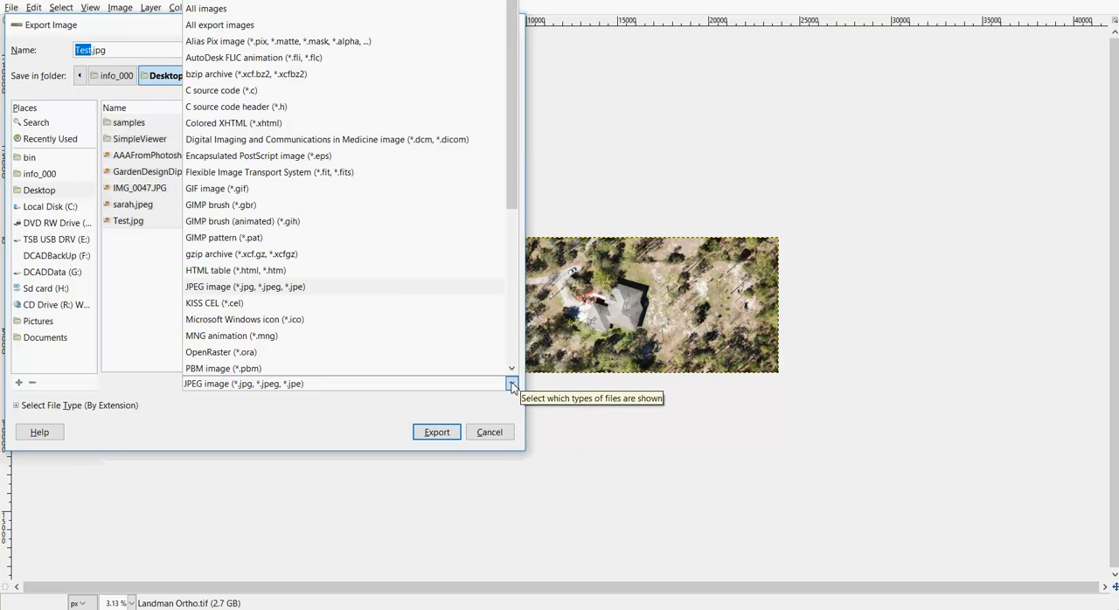
left_click(512, 385)
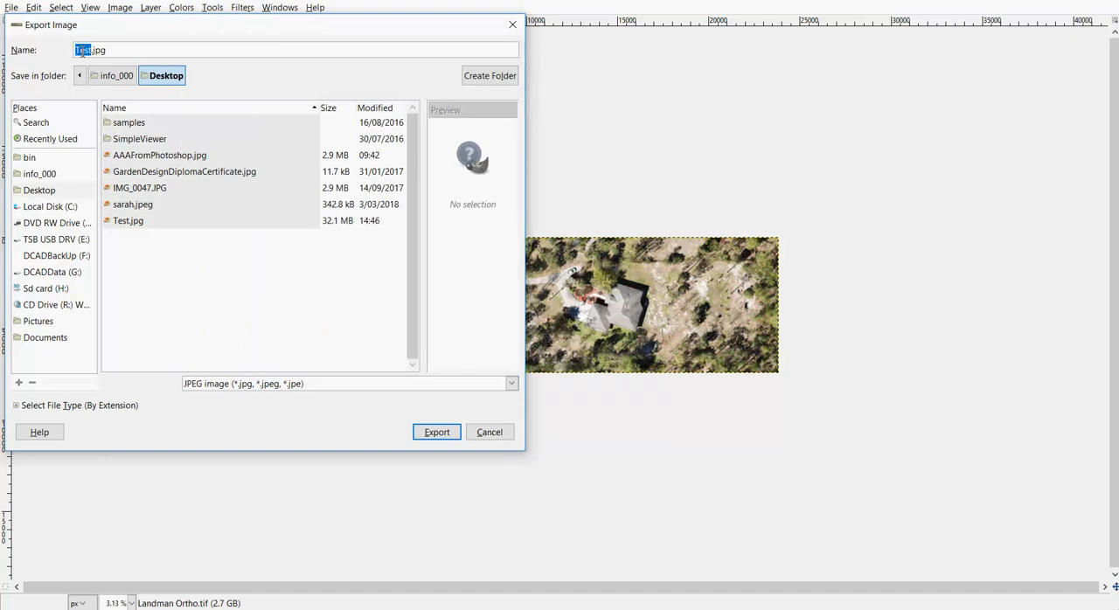
Name the exported file AAAFromGimp.jpg and proceed to its JPEG export options
left_click(78, 50)
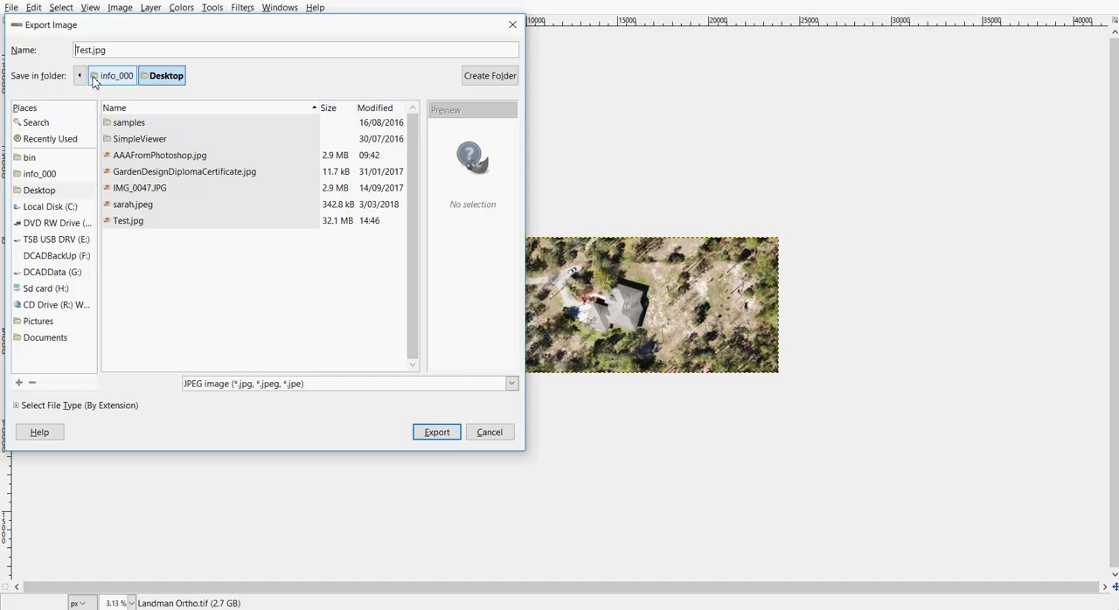
type("AAA")
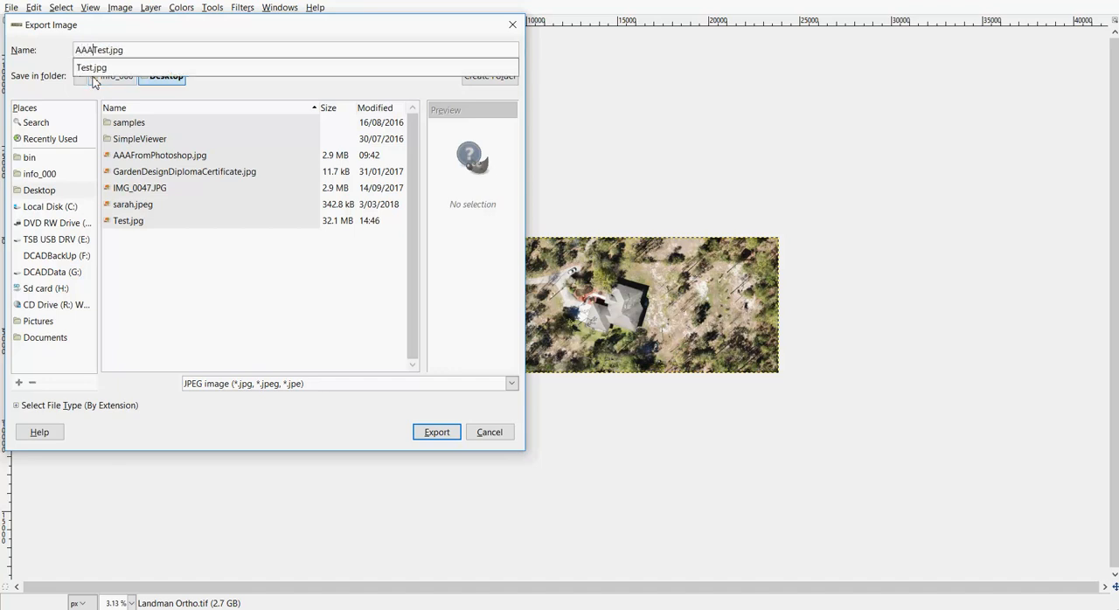
type("FromGimp")
key("Delete")
key("Delete")
key("Delete")
key("Delete")
key("Delete")
left_click(442, 436)
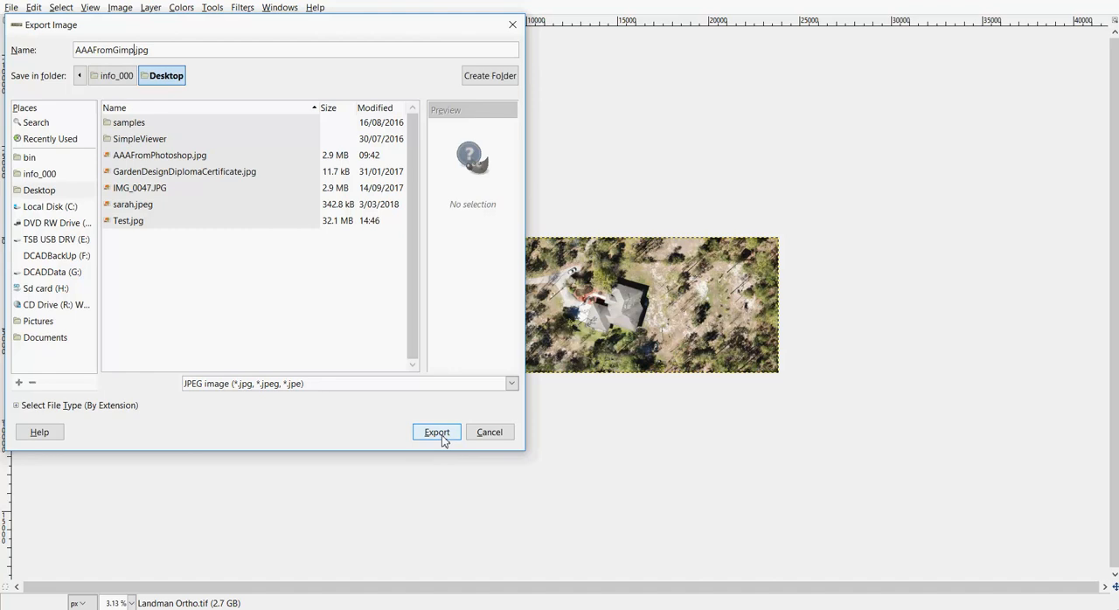
left_click(443, 436)
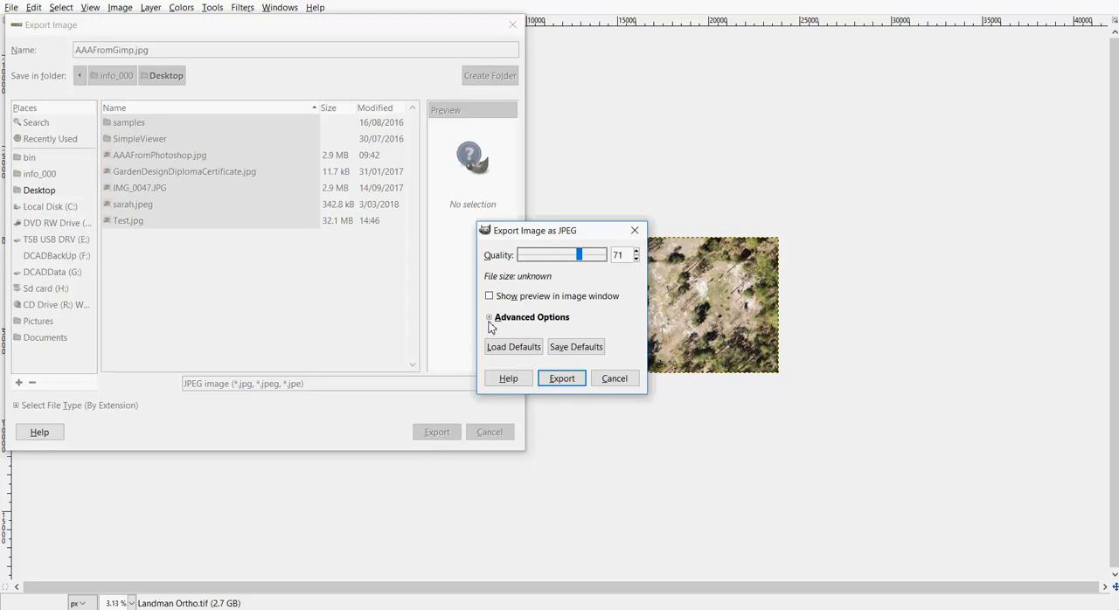
Show the advanced JPEG options, lower the quality setting and export the image
left_click(490, 318)
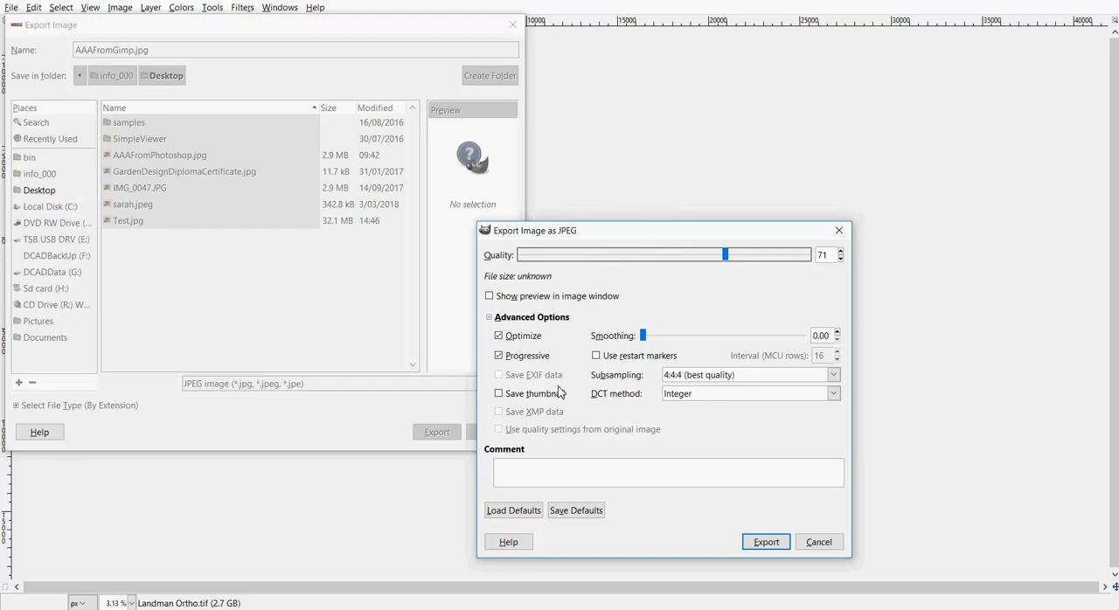
left_click_drag(727, 259, 652, 265)
left_click(766, 542)
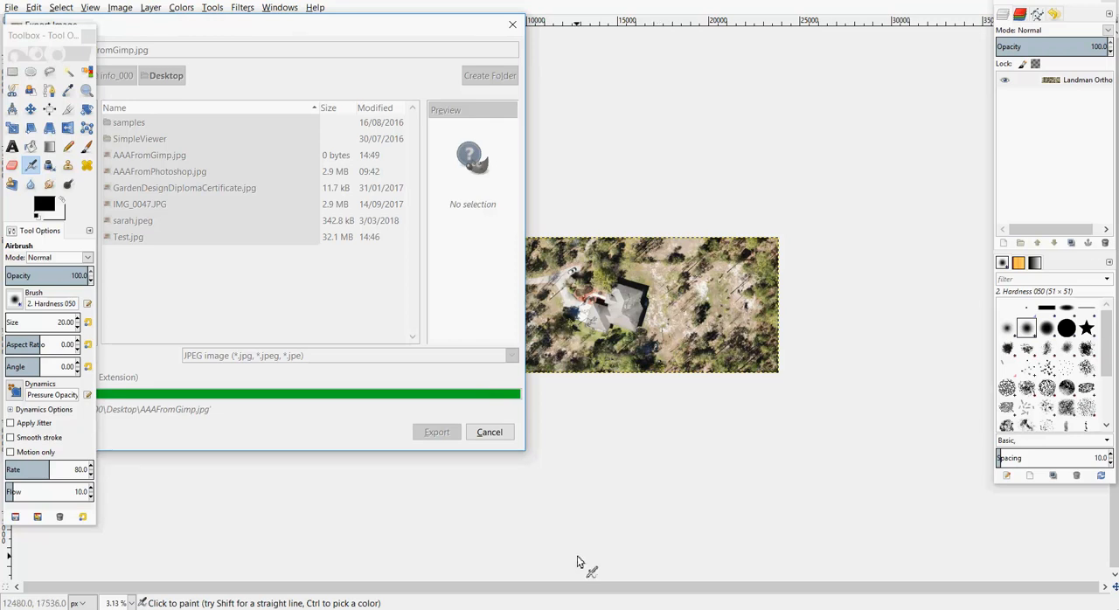
Compare the file sizes of the exported JPEGs in the Desktop folder in File Explorer, and close the window
mouse_move(577, 608)
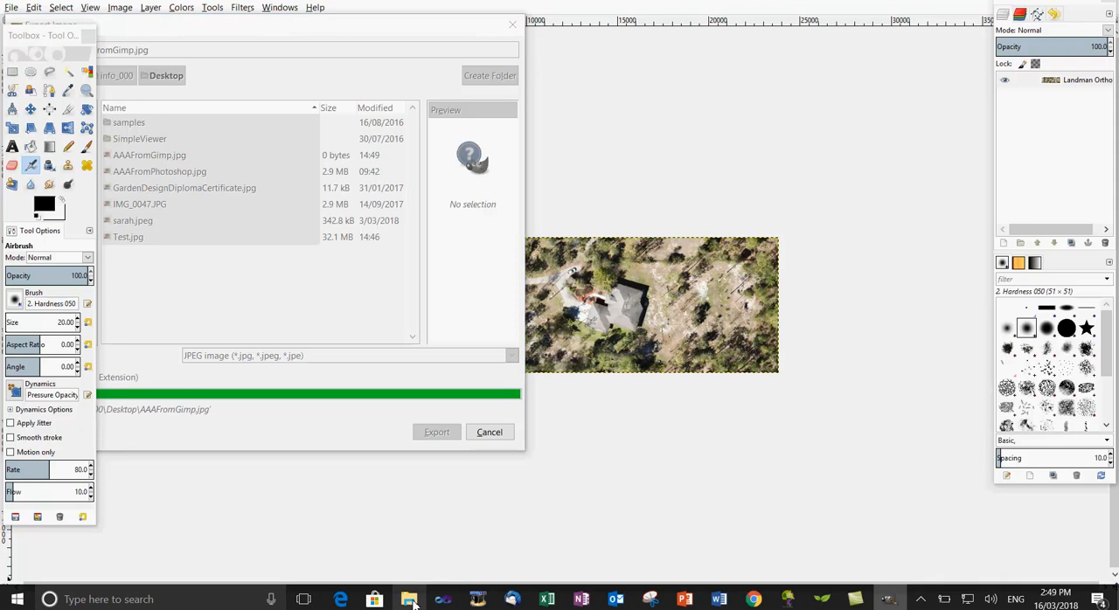
left_click(409, 600)
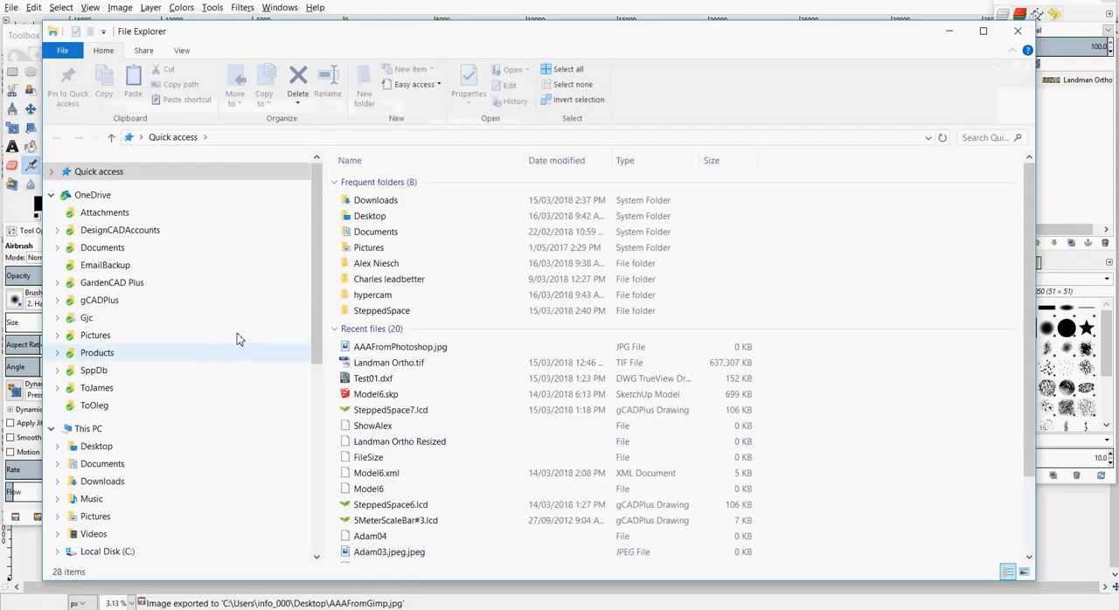
left_click(120, 449)
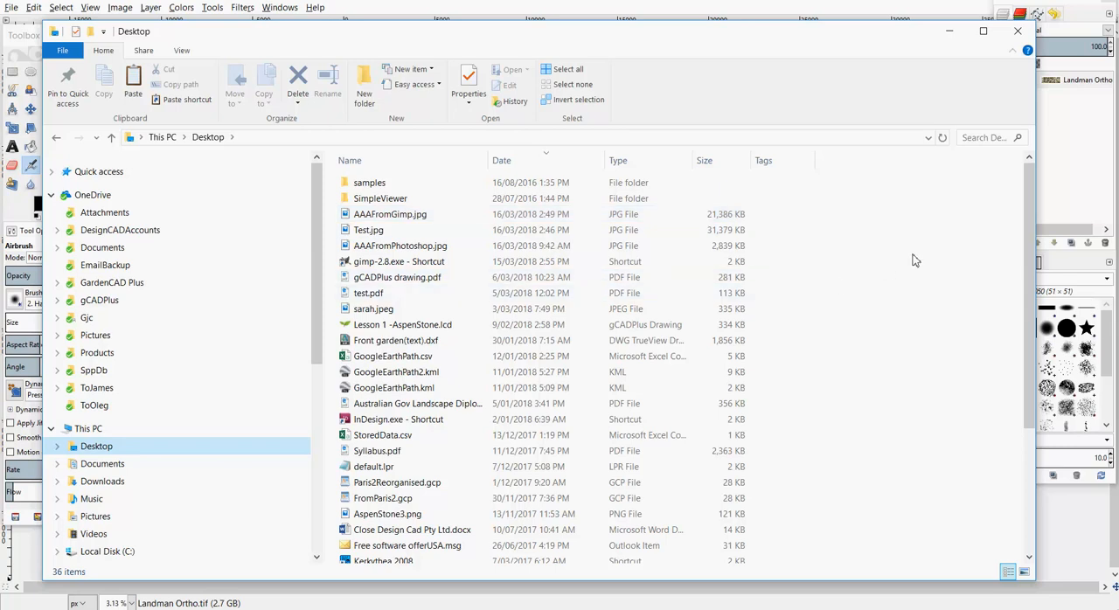
left_click(1018, 31)
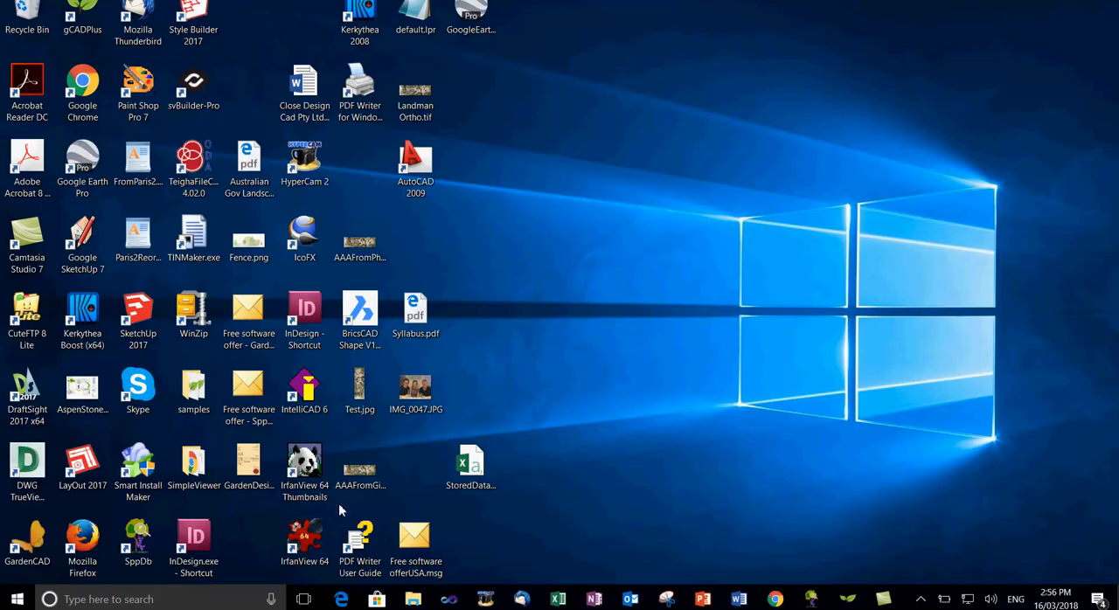
Launch IrfanView and open Landman Ortho.tif from the Desktop
double_click(307, 542)
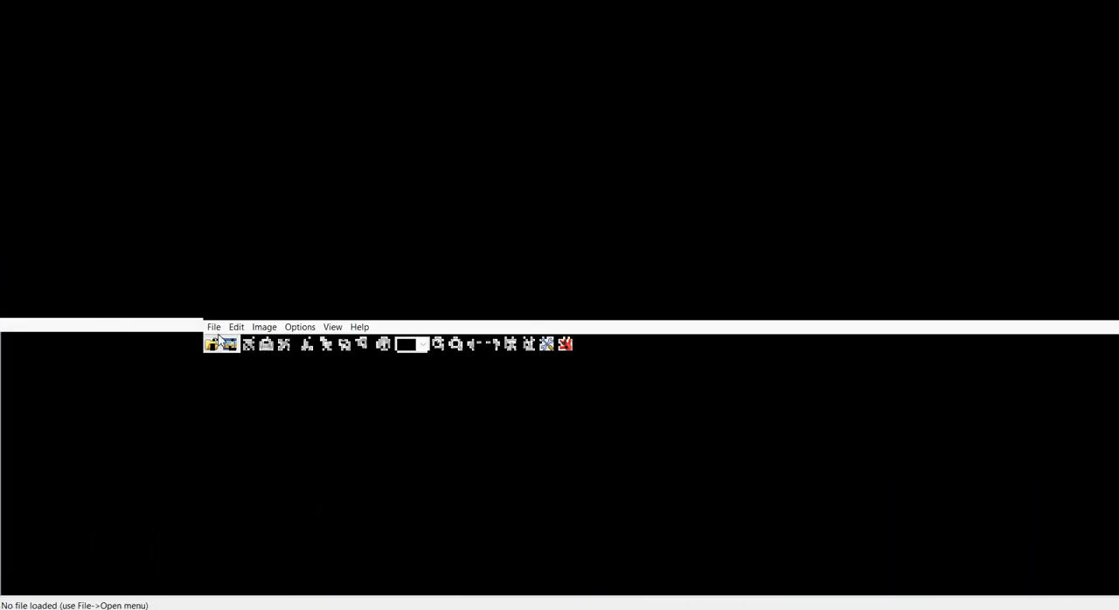
left_click(10, 6)
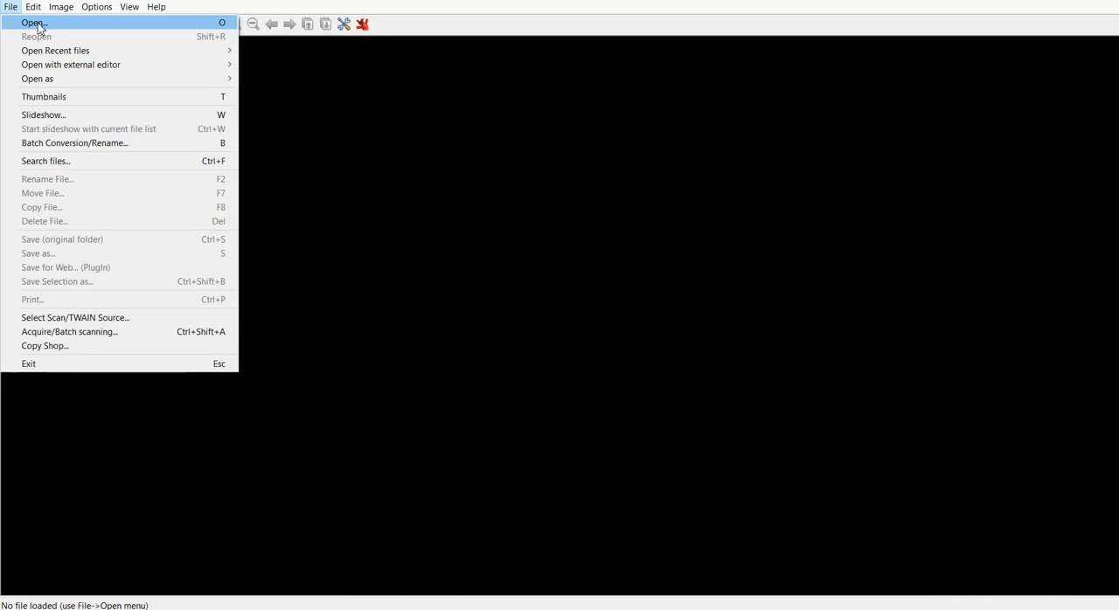
left_click(37, 24)
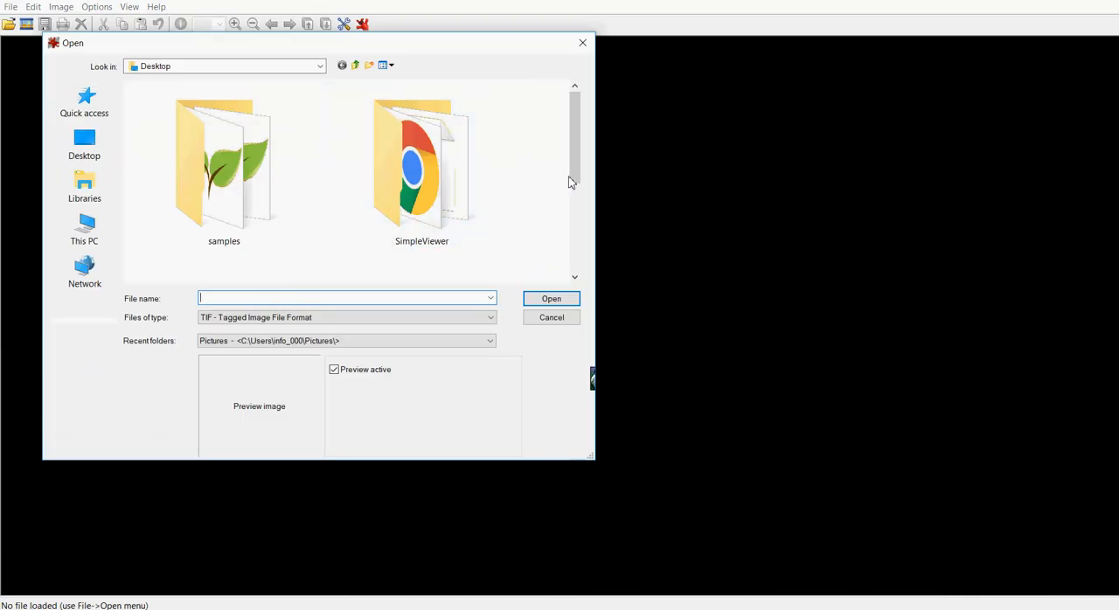
left_click_drag(570, 180, 569, 263)
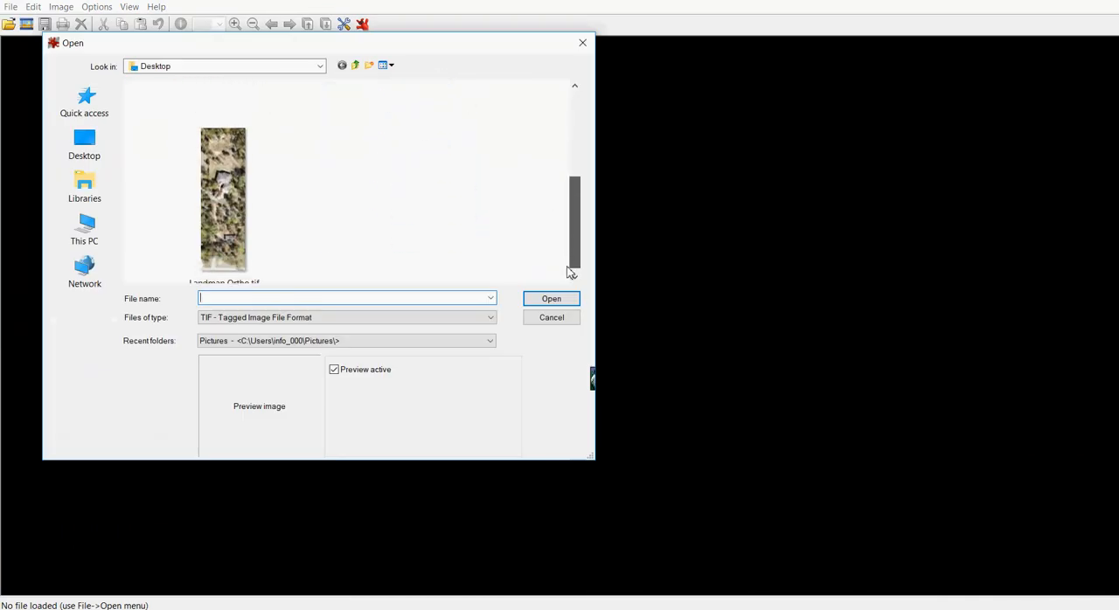
left_click(236, 226)
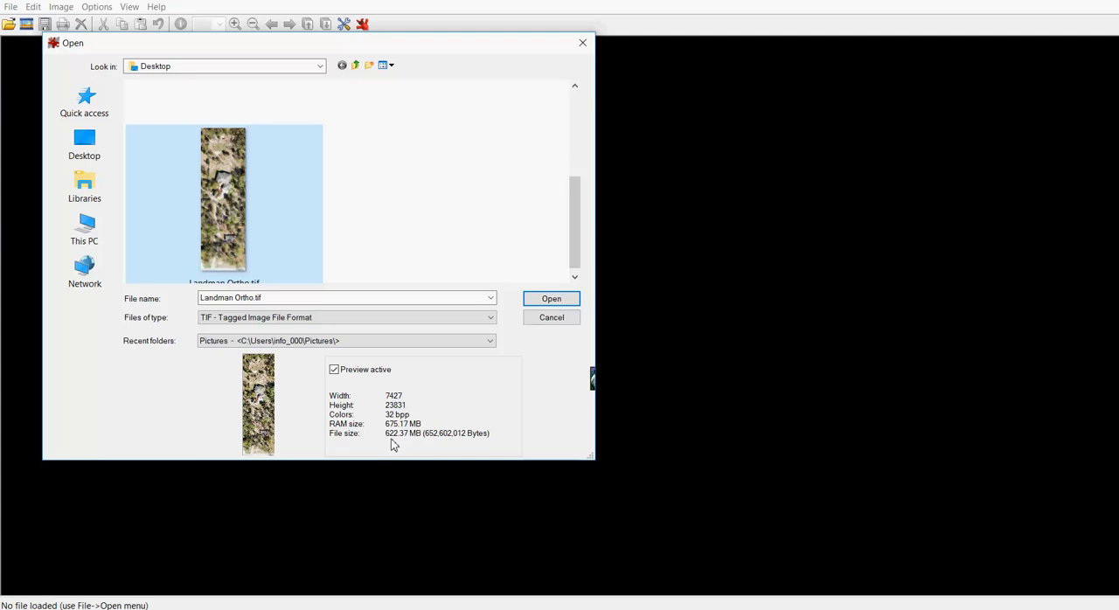
left_click(561, 304)
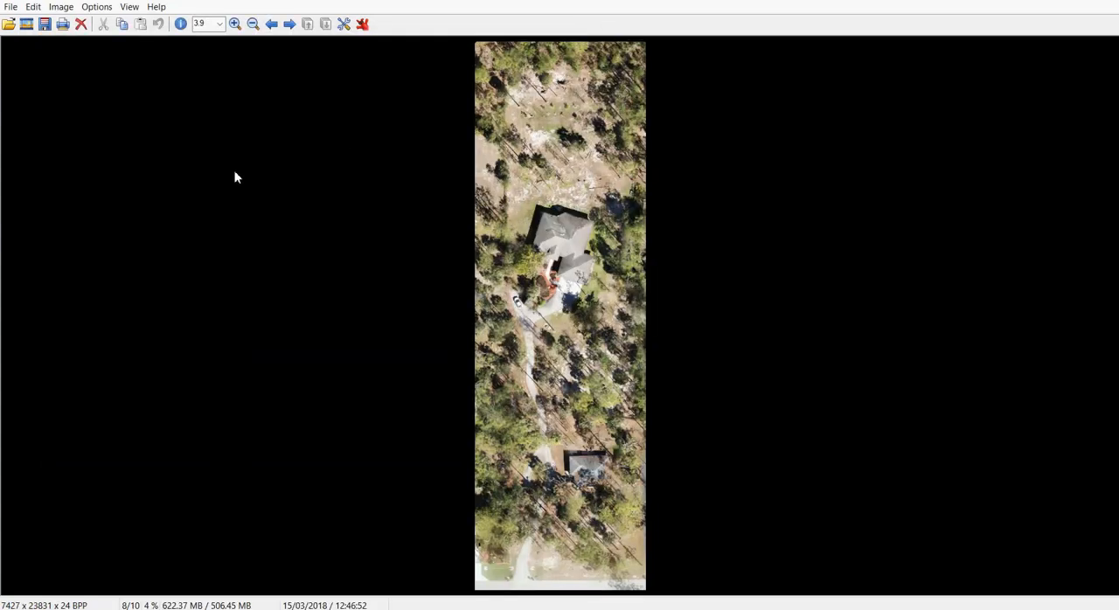
left_click(64, 13)
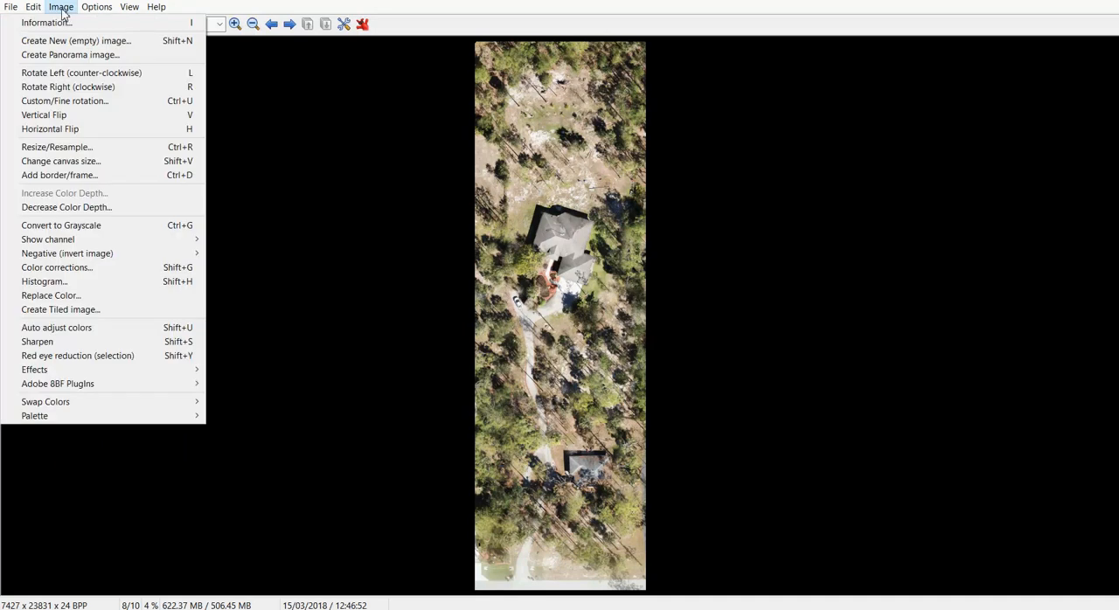
left_click(78, 152)
left_click(435, 246)
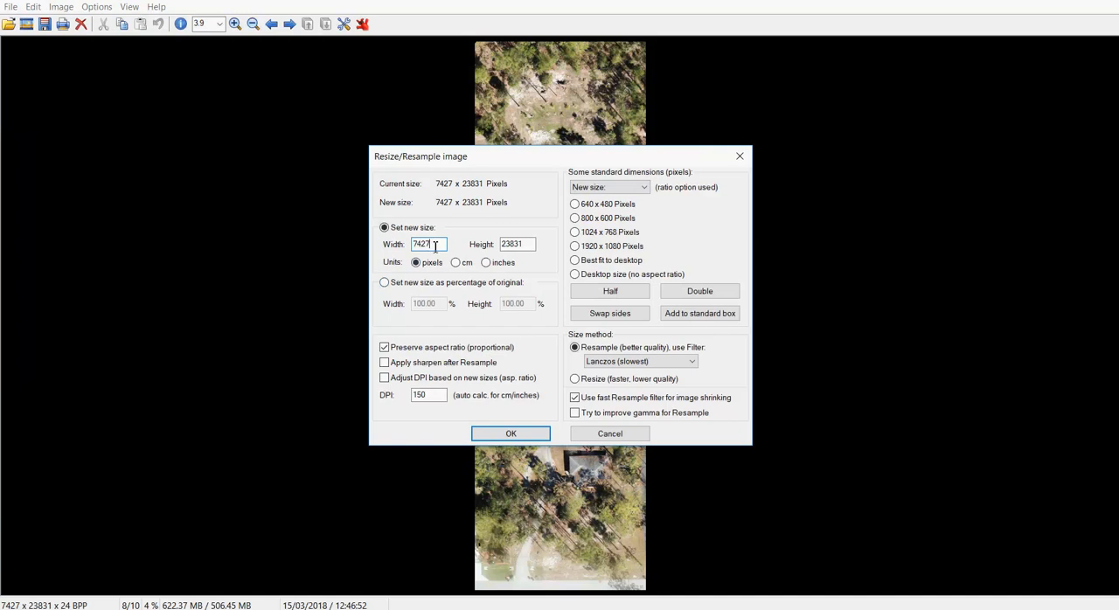
double_click(435, 246)
type("400")
left_click(610, 435)
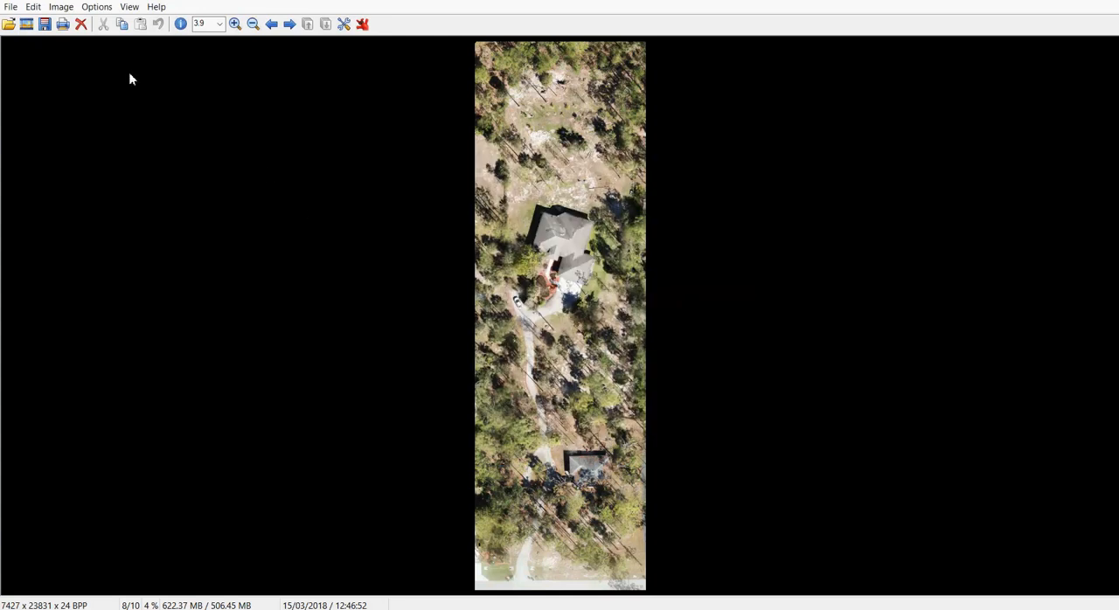
Rotate the Landman Ortho image clockwise to landscape orientation
left_click(60, 7)
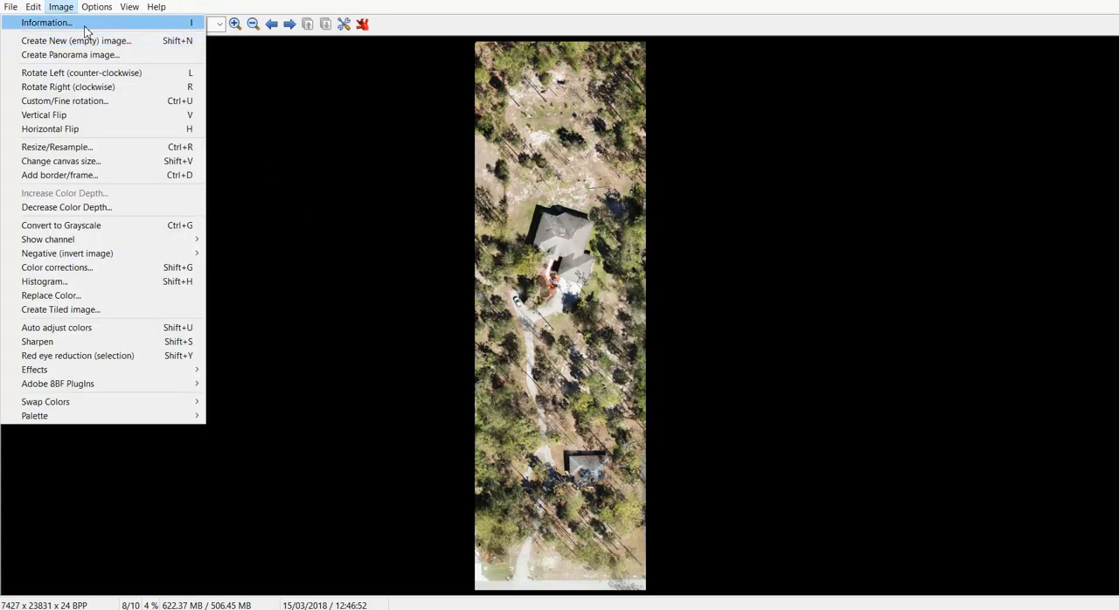
left_click(121, 86)
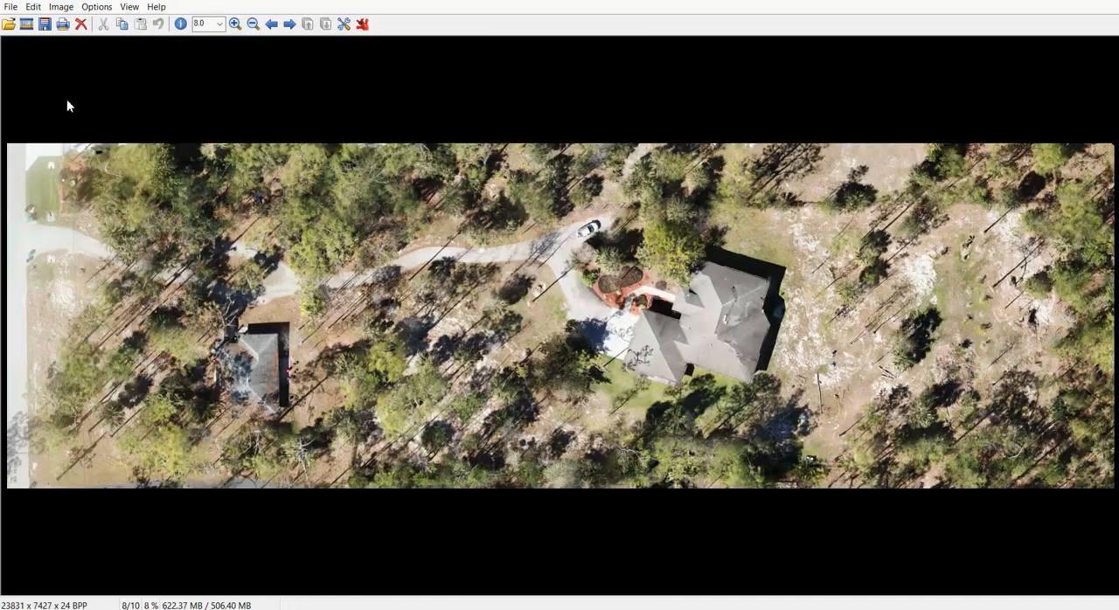
Resample the orthophoto to a width of 4000 pixels, preserving the aspect ratio
left_click(57, 8)
left_click(65, 146)
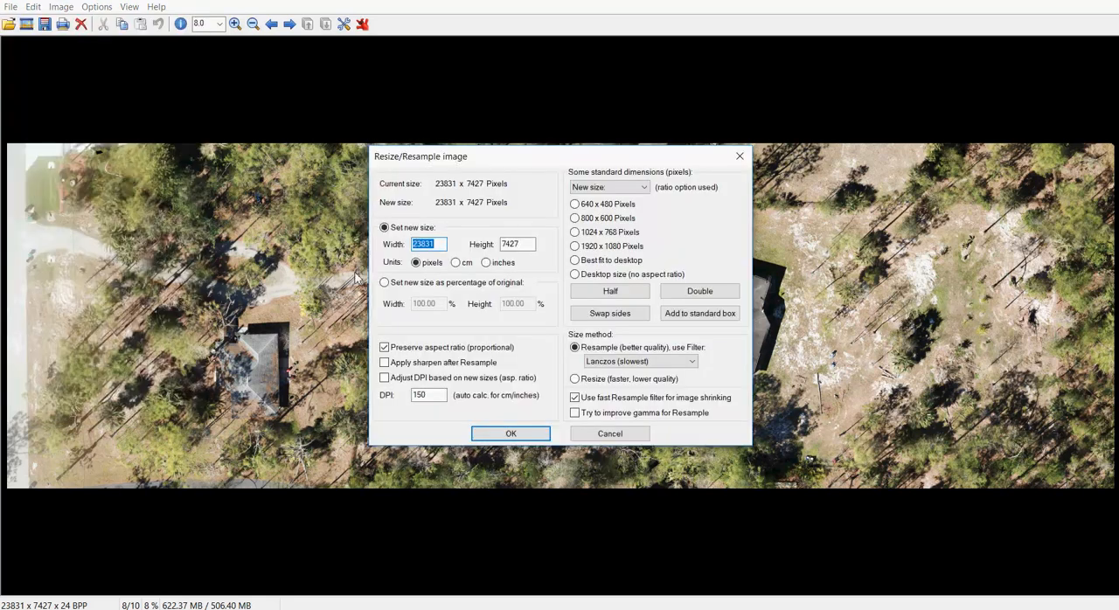
type("4000")
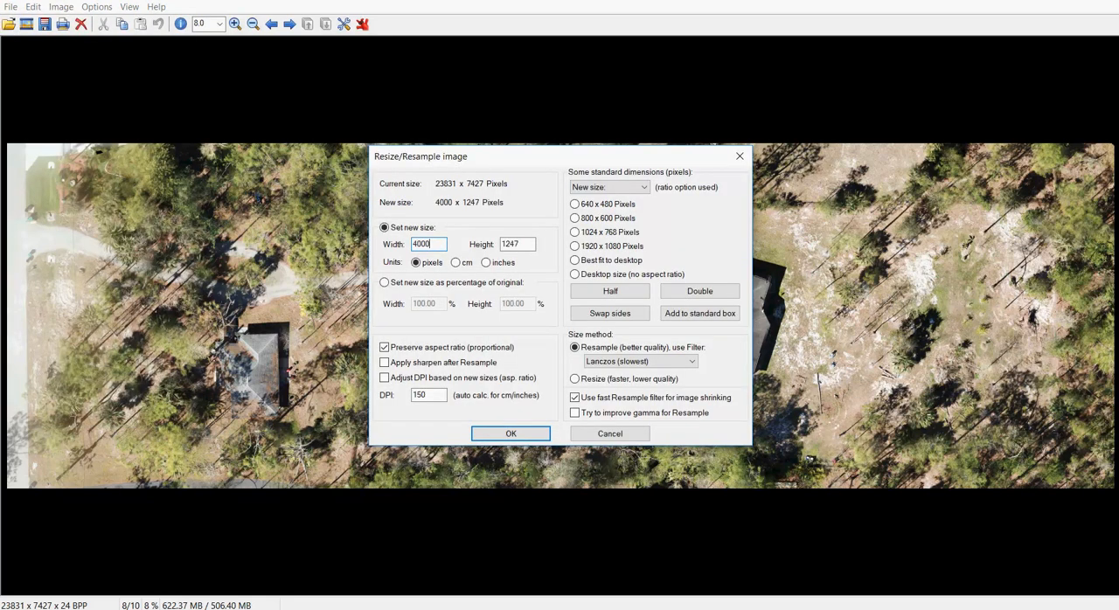
left_click(513, 435)
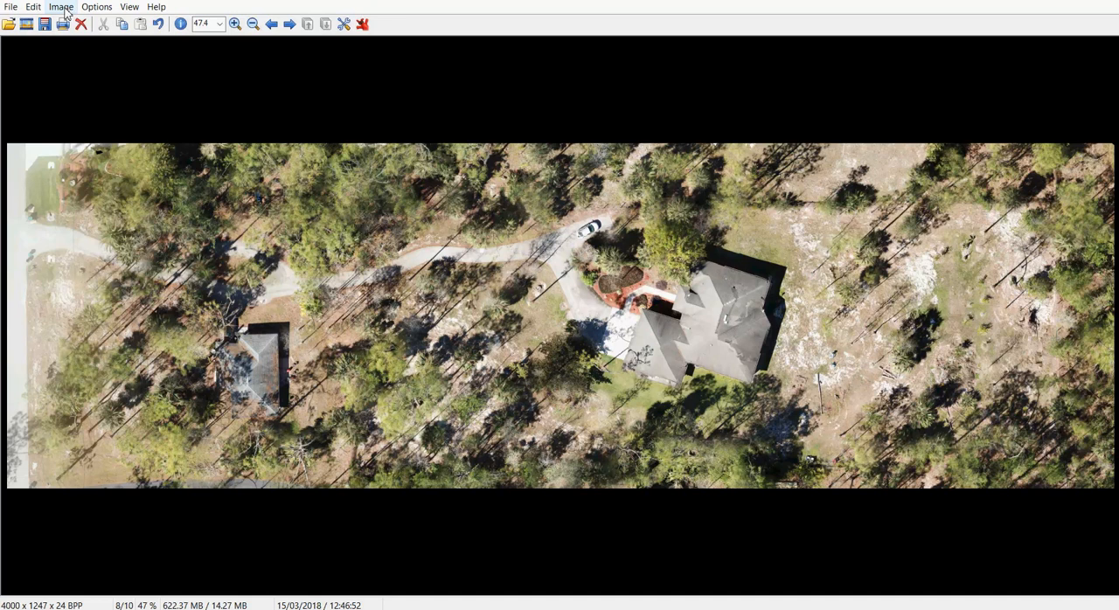
Start saving the resized image as a copy in JPG format, with the Desktop as the destination folder
left_click(11, 7)
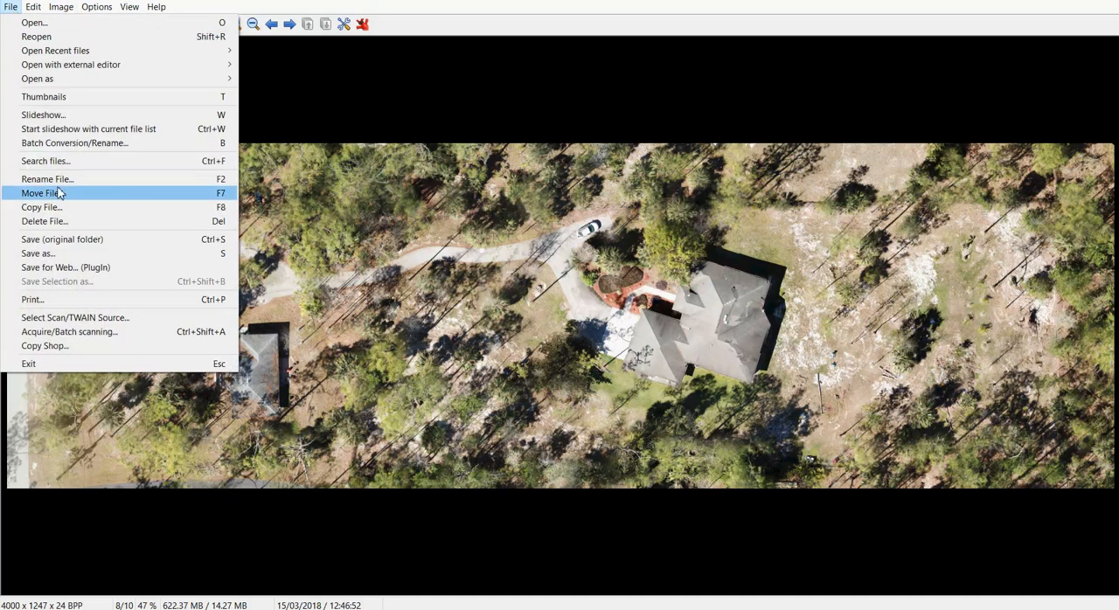
left_click(54, 253)
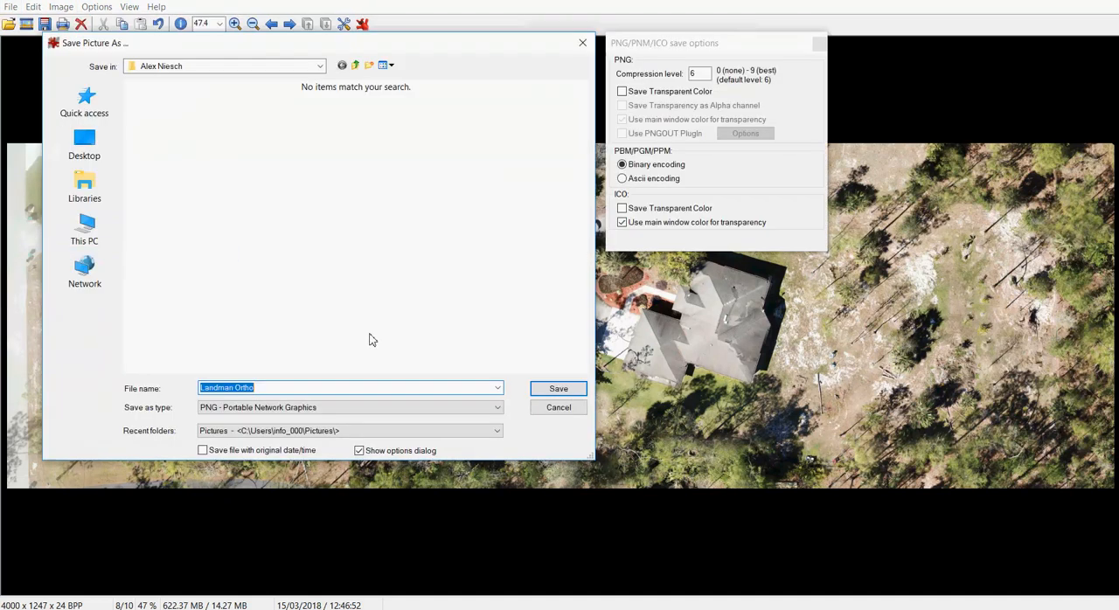
left_click(498, 407)
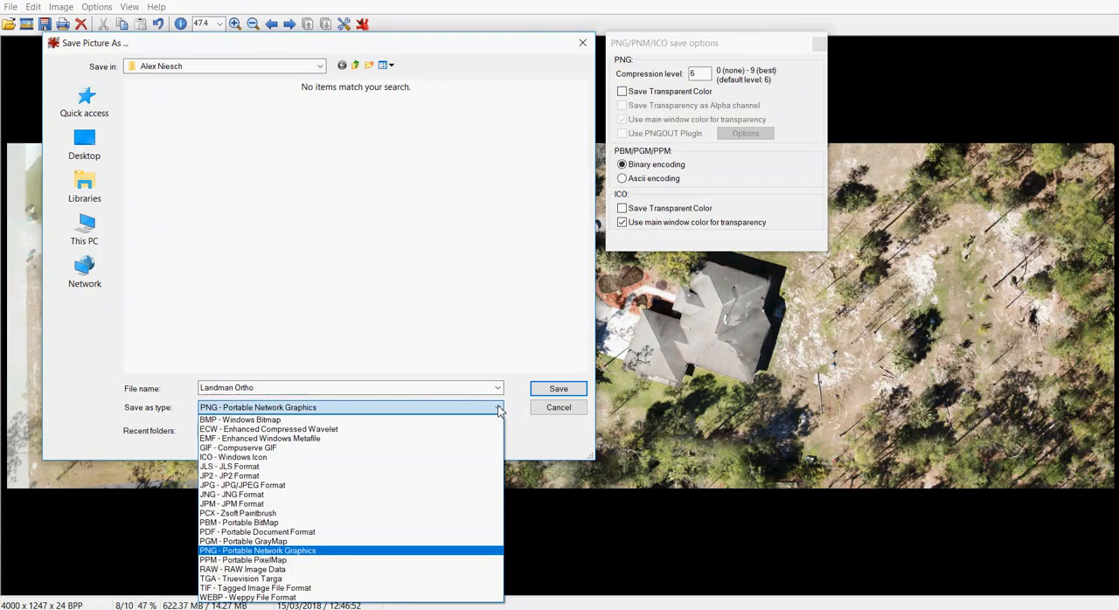
left_click(350, 486)
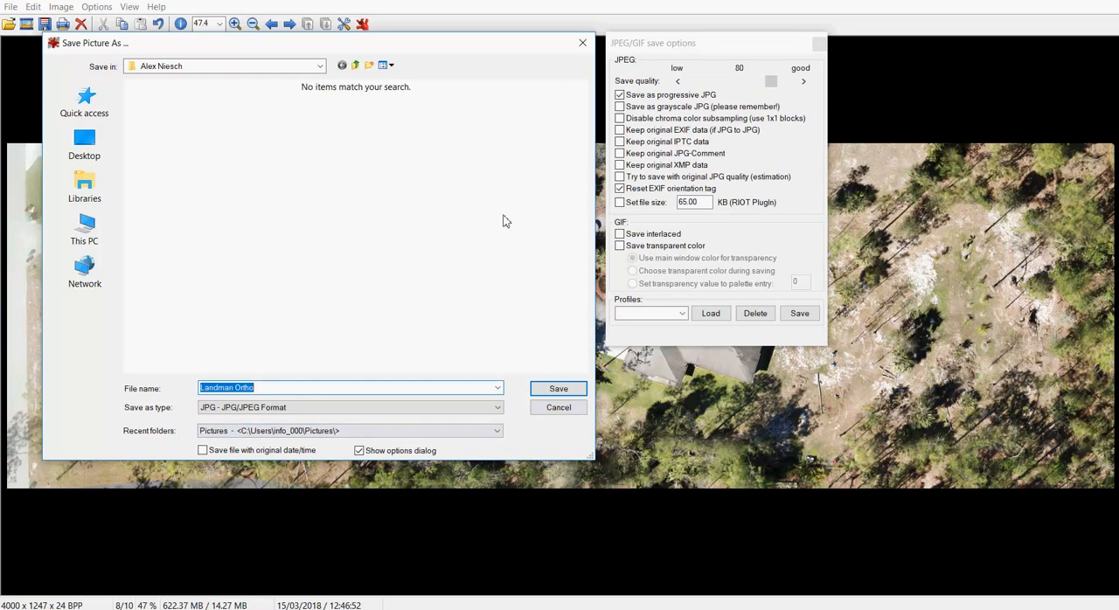
left_click(355, 66)
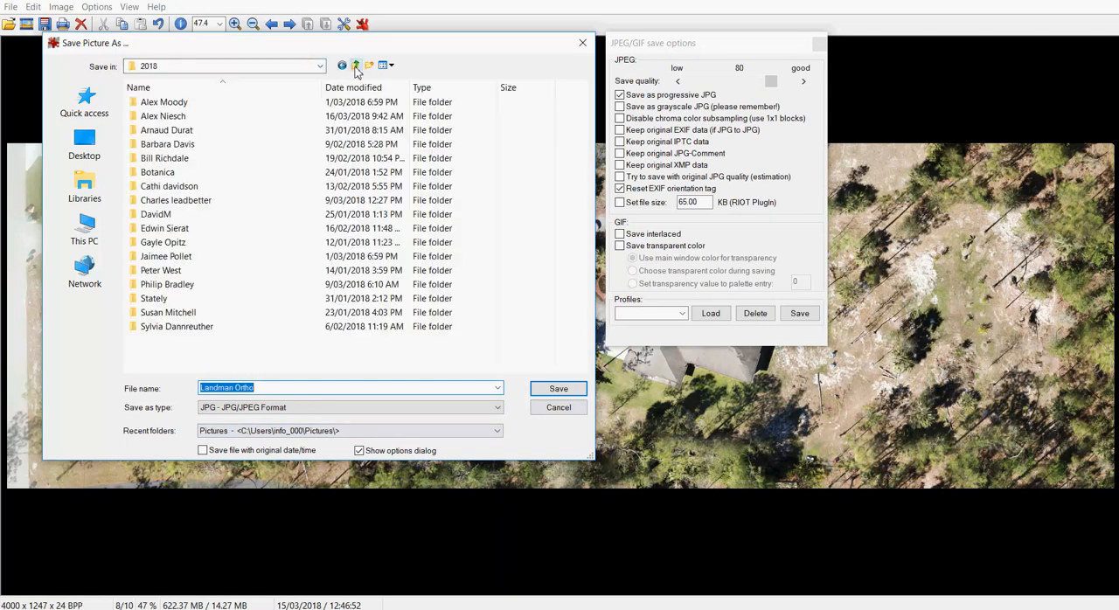
left_click(355, 66)
left_click(355, 66)
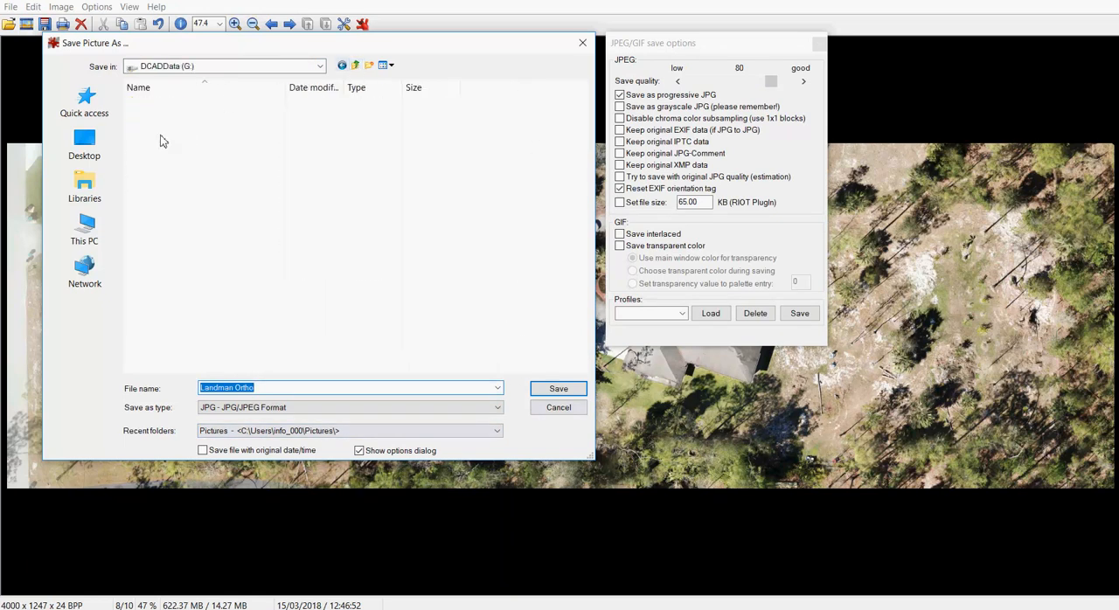
left_click(88, 154)
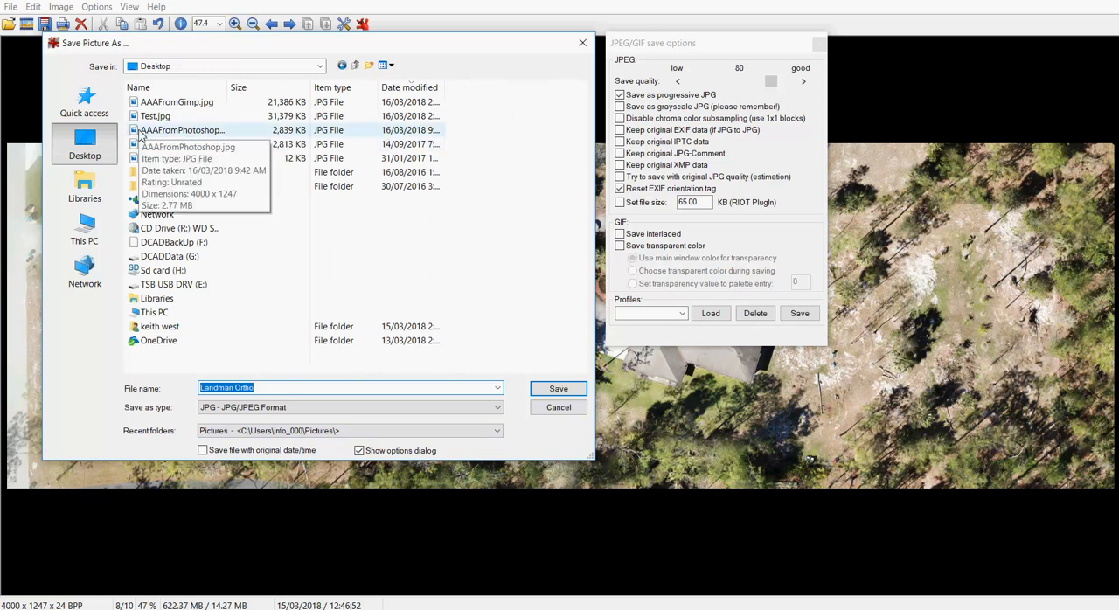
Name the copy AAAFromIrfanView.jpg, based on the existing Photoshop file's name, and save it
left_click(175, 130)
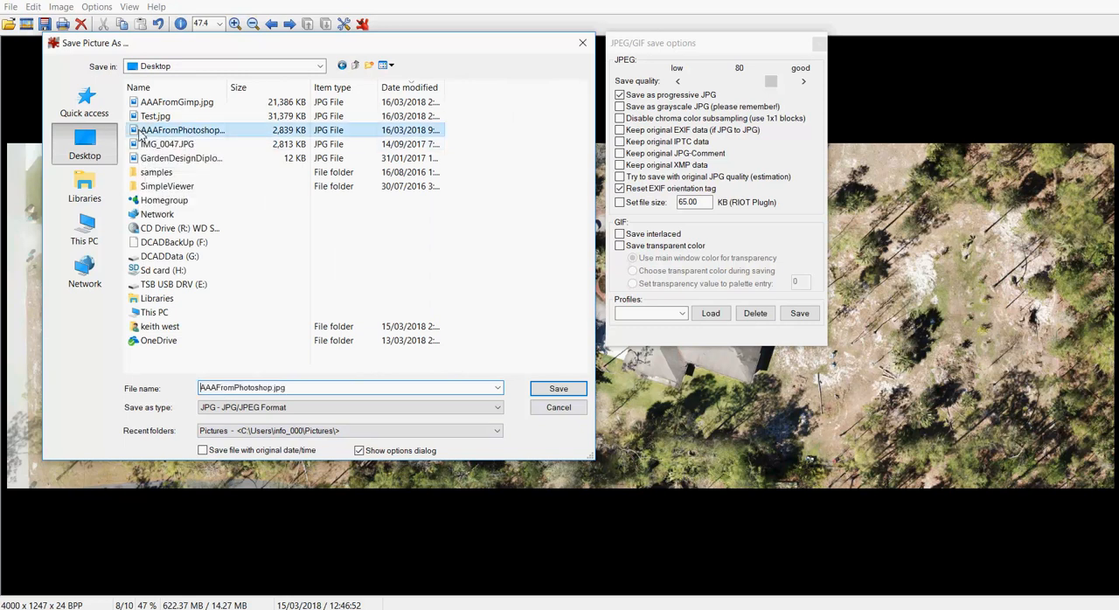
left_click(239, 388)
left_click(240, 388)
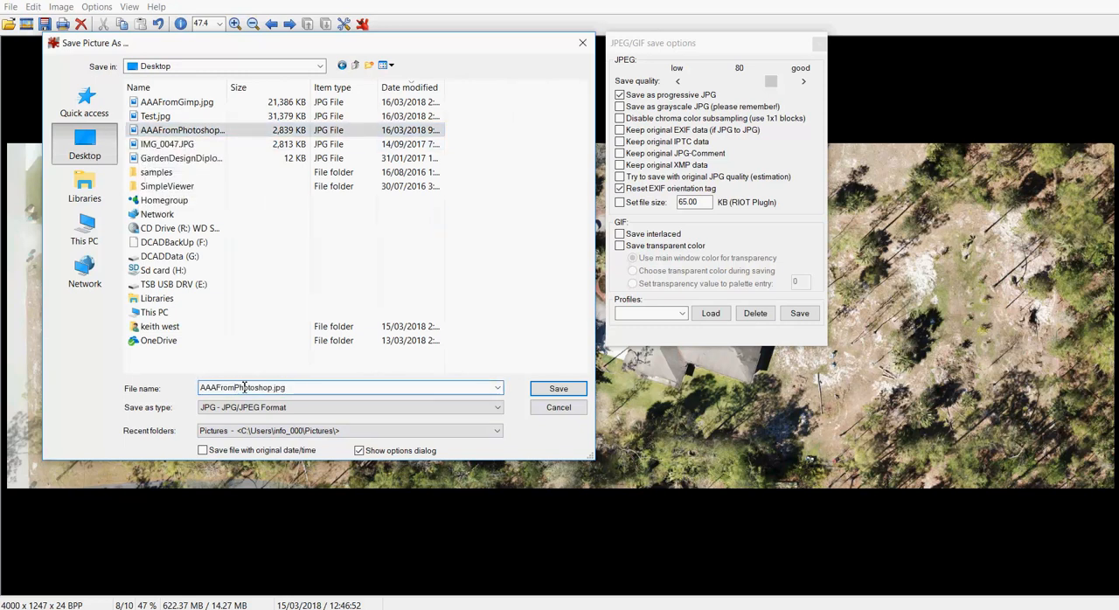
type("IrfanV")
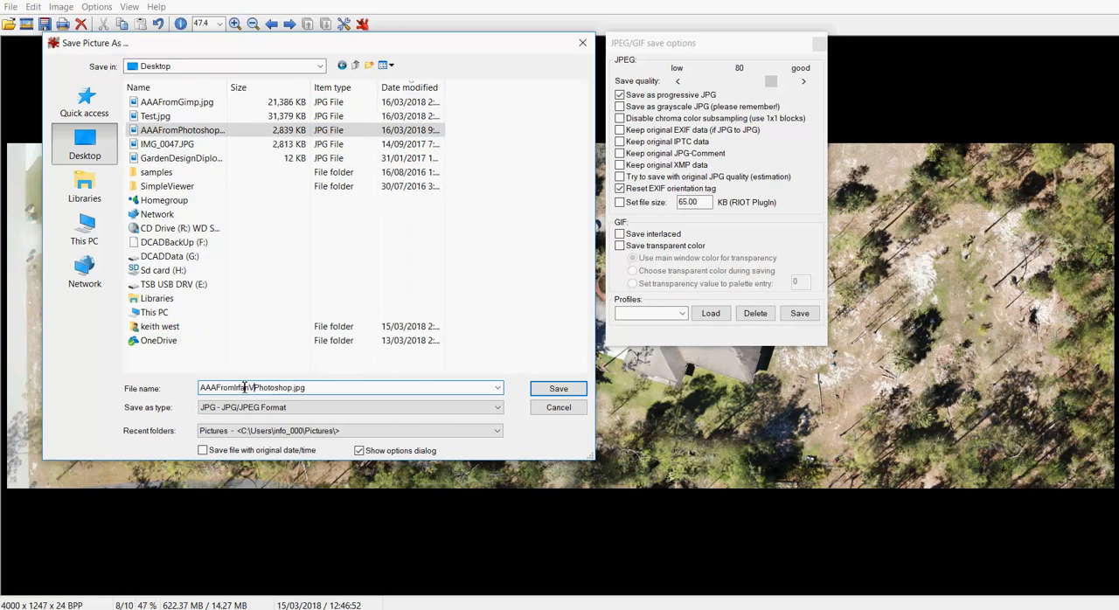
type("iew")
key("Delete")
key("Delete")
key("Delete")
key("Delete")
key("Delete")
key("Delete")
key("Delete")
key("Delete")
key("Delete")
left_click(558, 388)
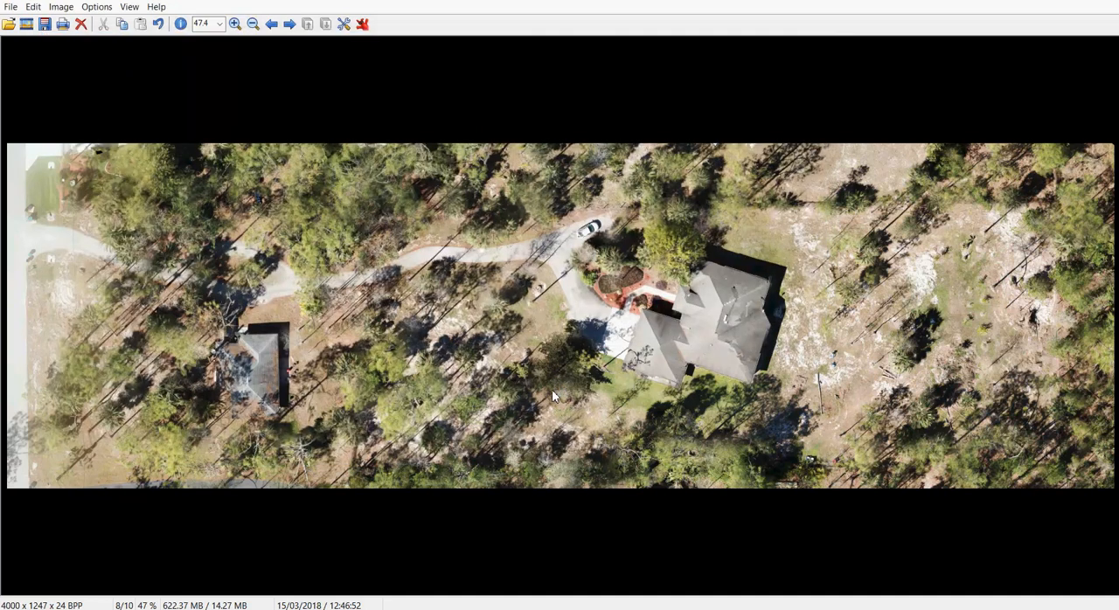
Refresh the Desktop folder in File Explorer, compare the saved JPEG's file size with the others, and minimize the window
mouse_move(374, 604)
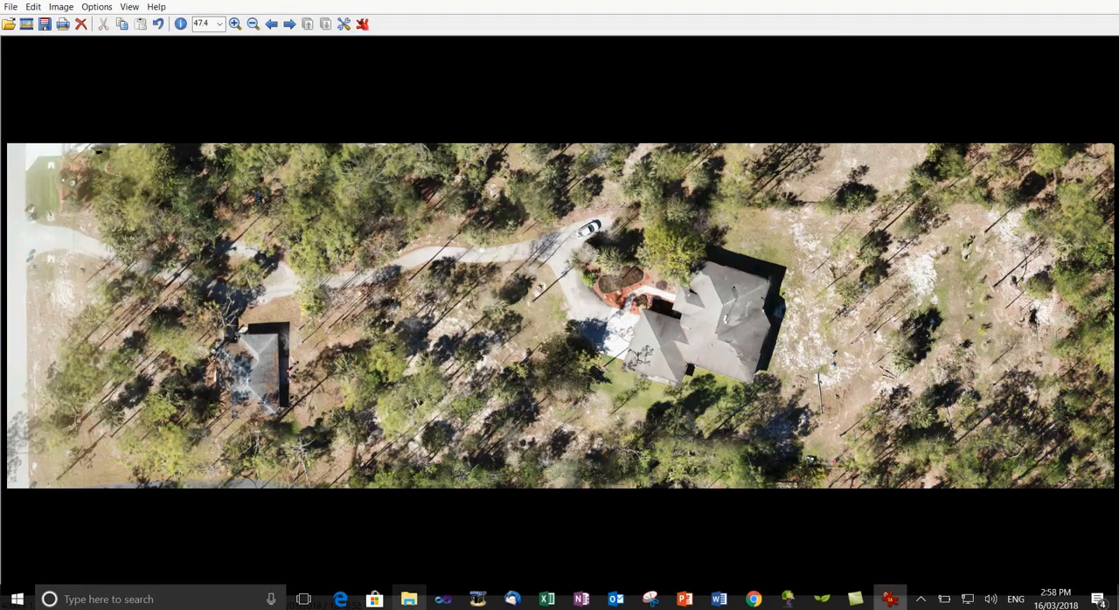
left_click(409, 598)
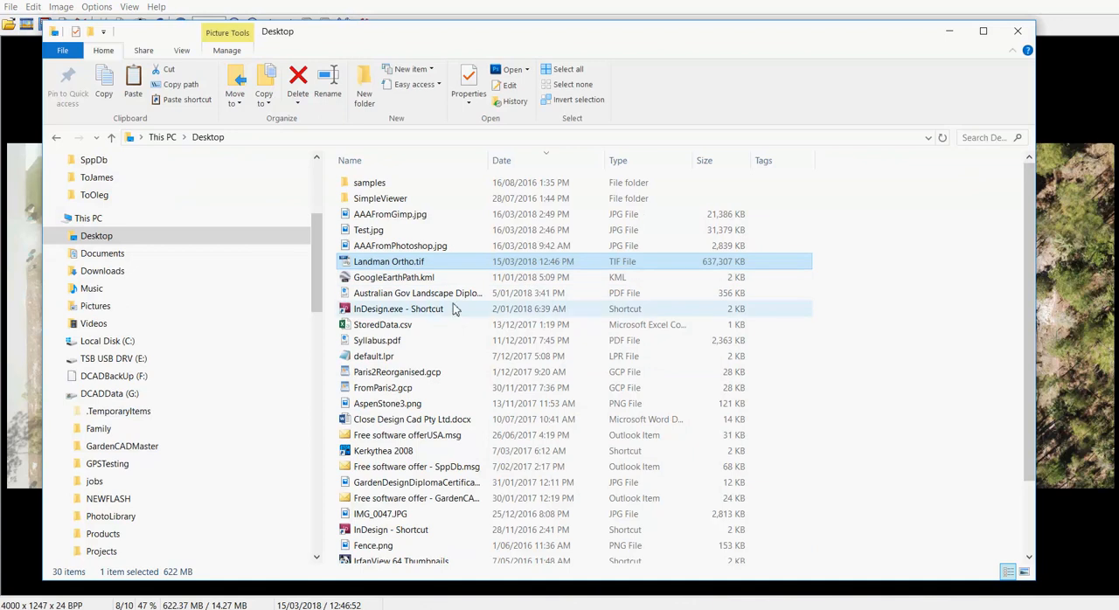
right_click(853, 357)
left_click(777, 417)
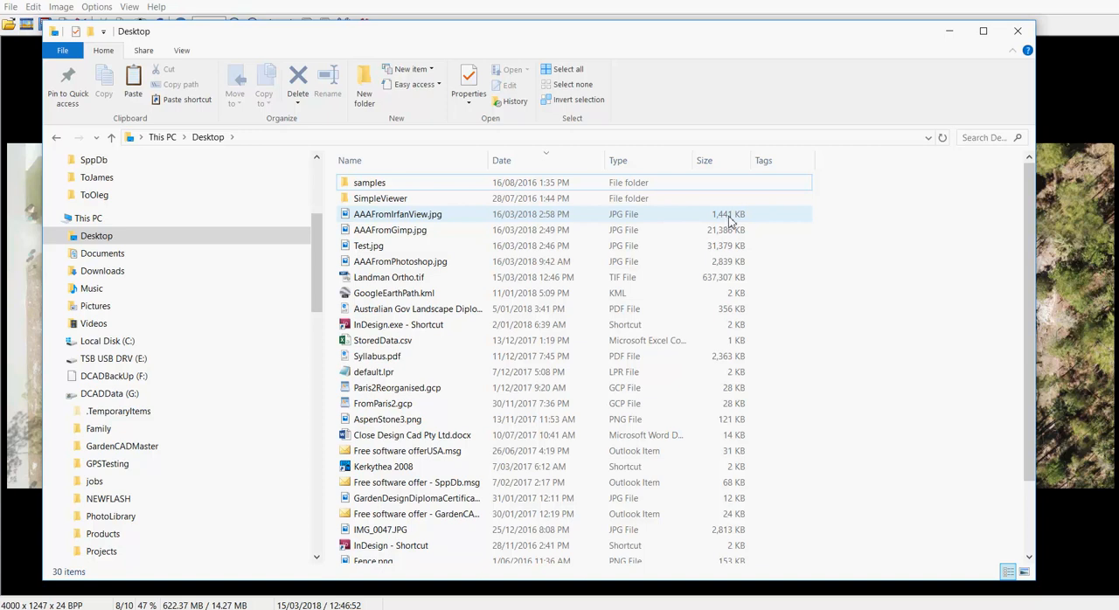
left_click(949, 32)
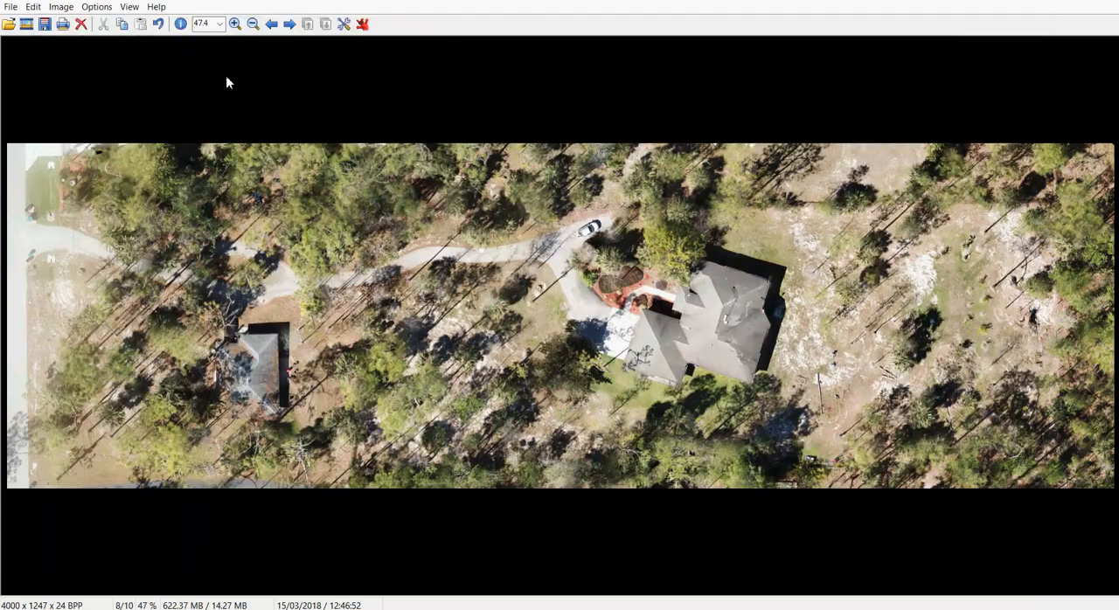
Auto-adjust the colors of the resized orthophoto and inspect the house and driveway close up
left_click(60, 7)
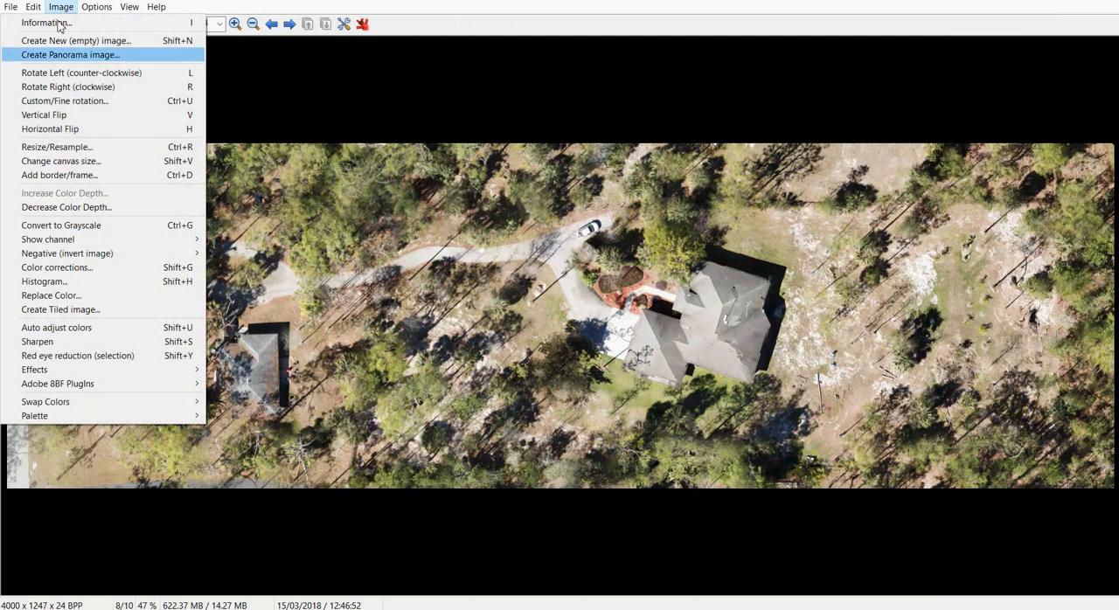
left_click(89, 327)
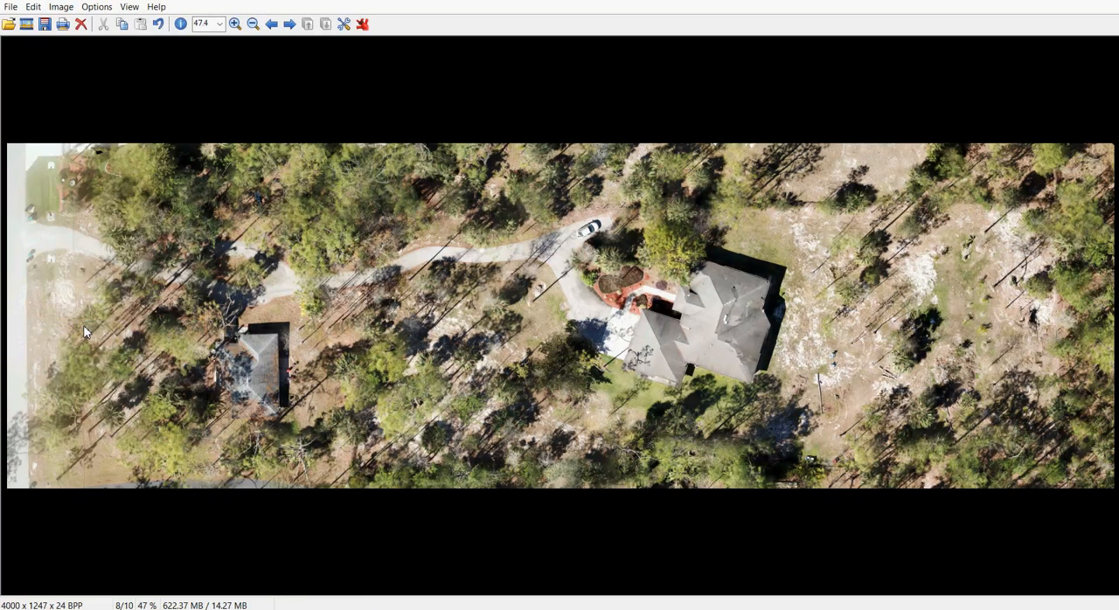
left_click(234, 24)
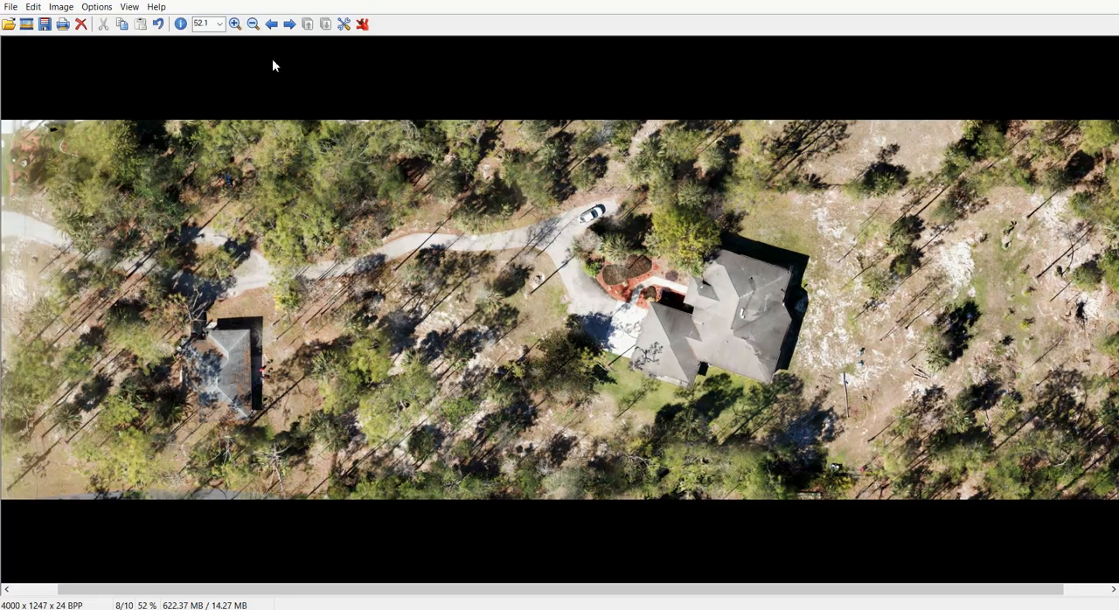
left_click(234, 24)
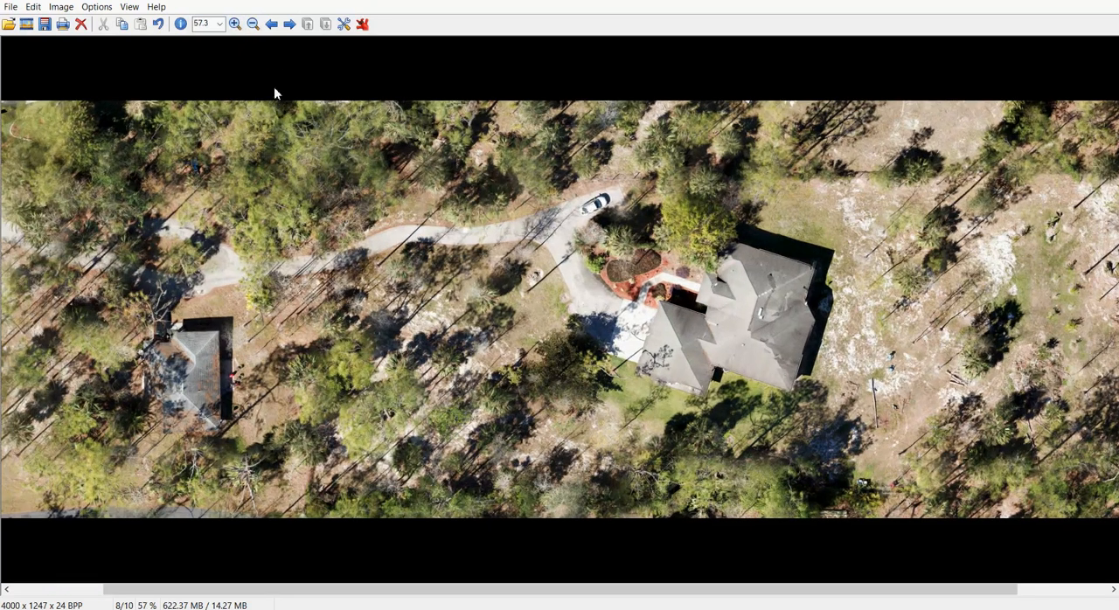
left_click(235, 24)
left_click(235, 24)
left_click(234, 24)
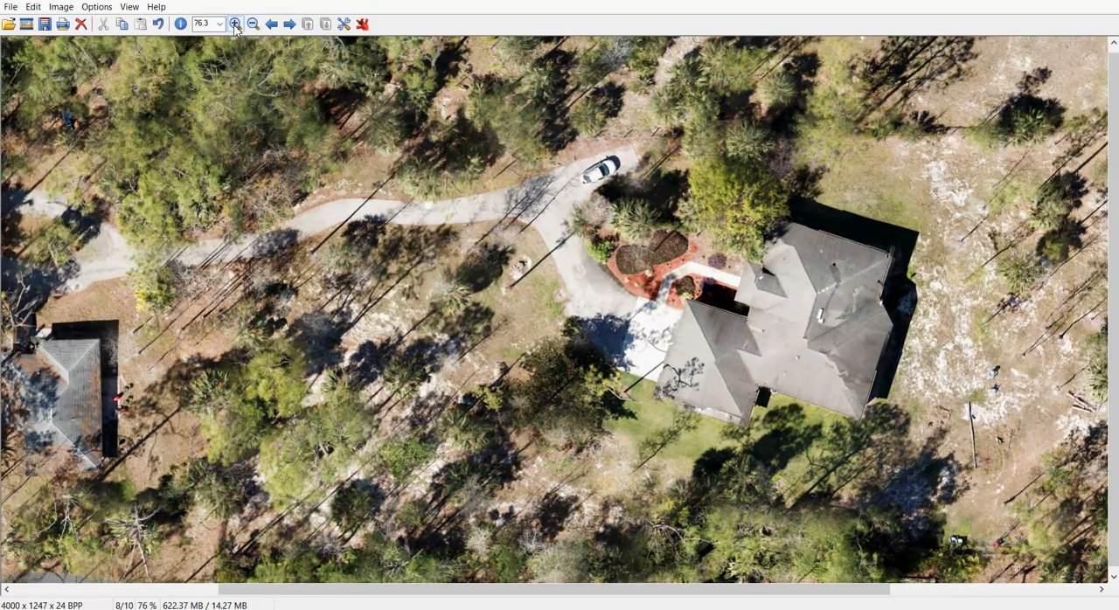
left_click(234, 24)
left_click(235, 24)
left_click(234, 24)
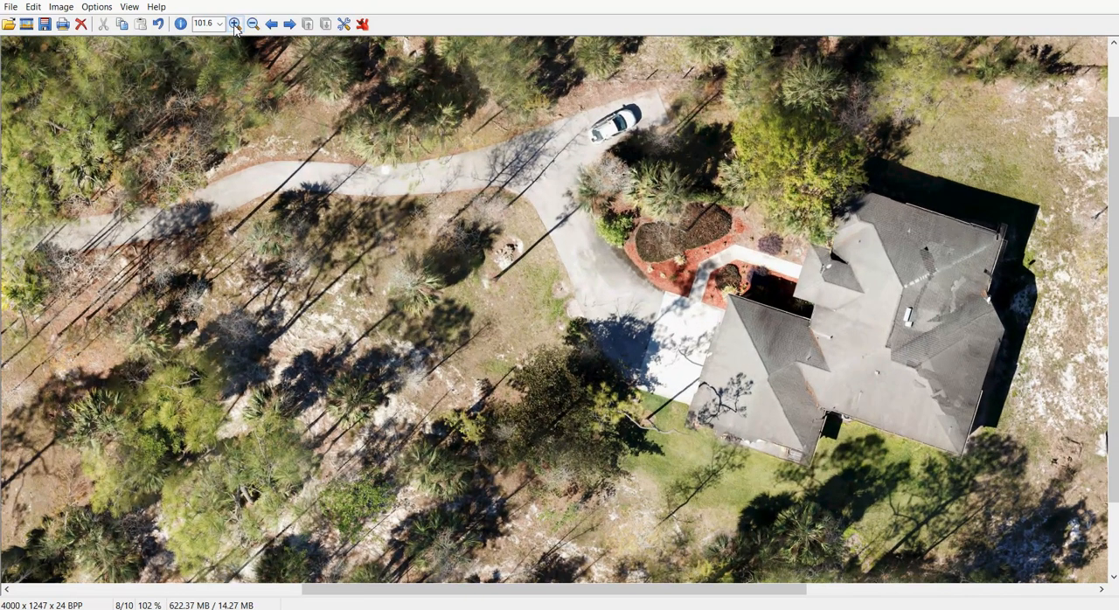
Switch to gCADPlus and examine the image detail of the inserted orthophoto around the two buildings and the driveway
left_click(479, 600)
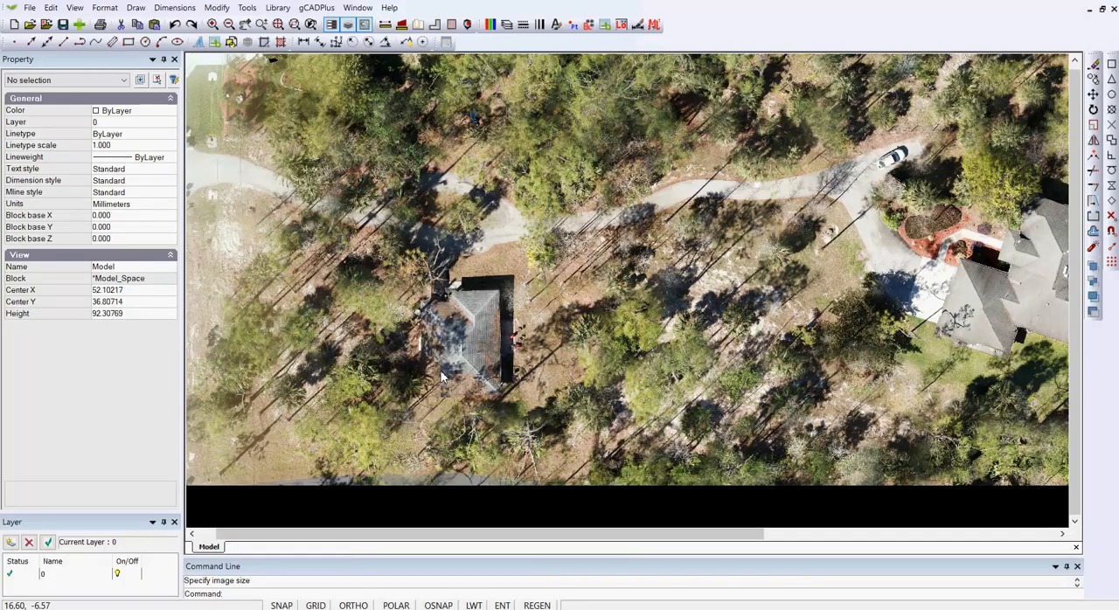
scroll(553, 357, "up", 7)
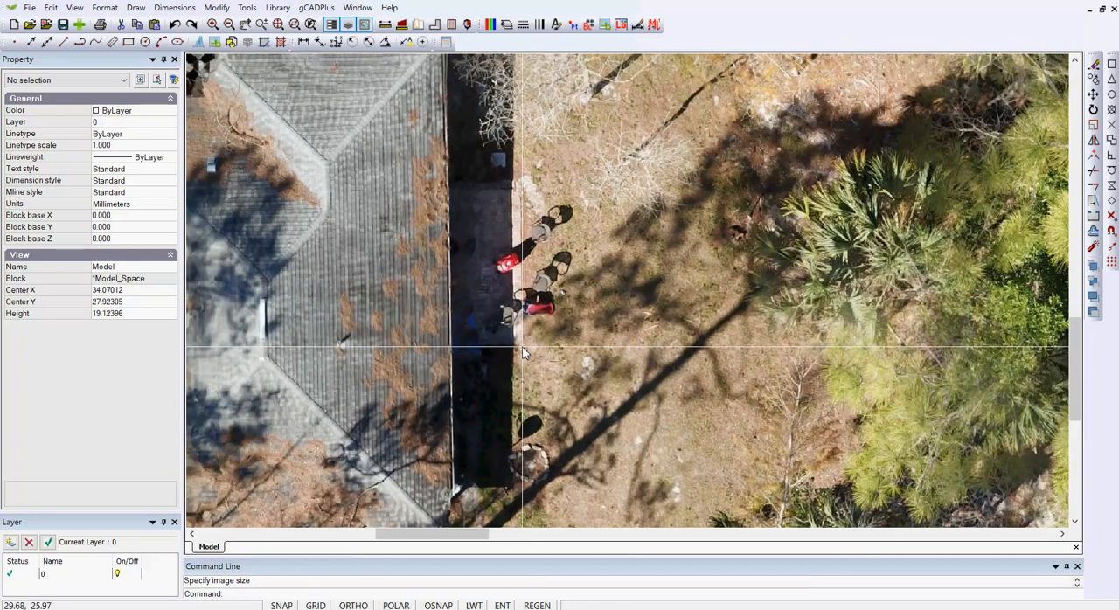
scroll(564, 239, "down", 6)
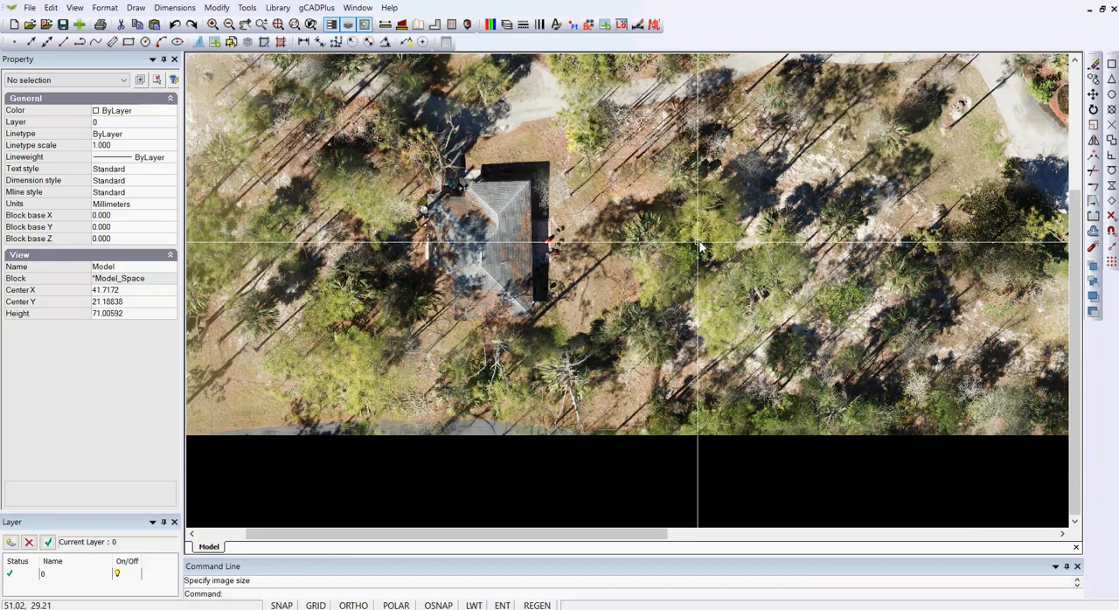
left_click_drag(659, 264, 440, 352)
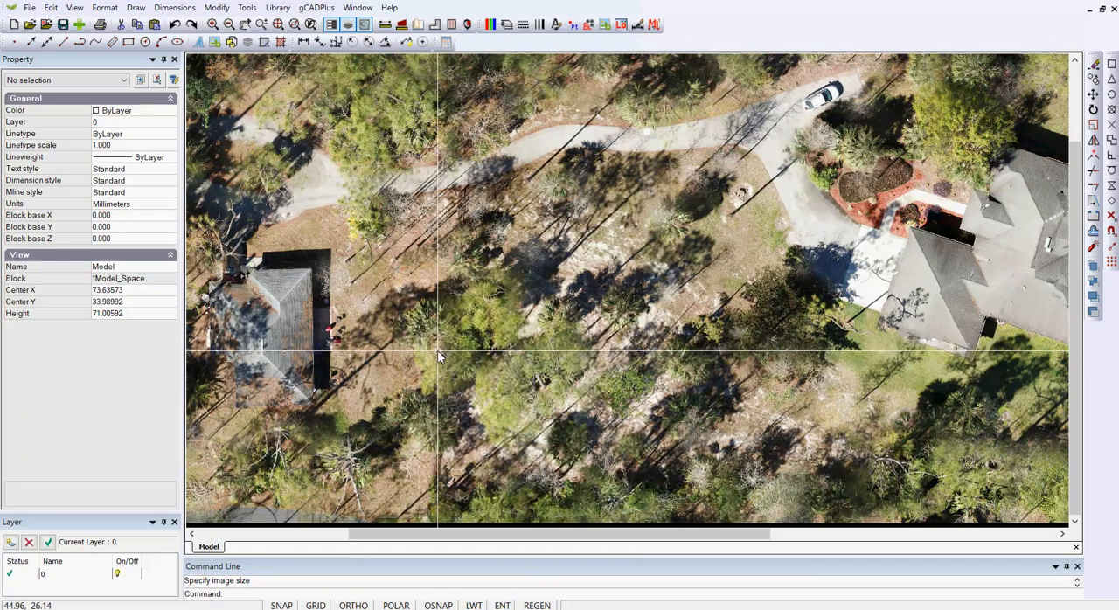
scroll(807, 256, "up", 1)
left_click_drag(807, 256, 739, 272)
scroll(740, 272, "down", 1)
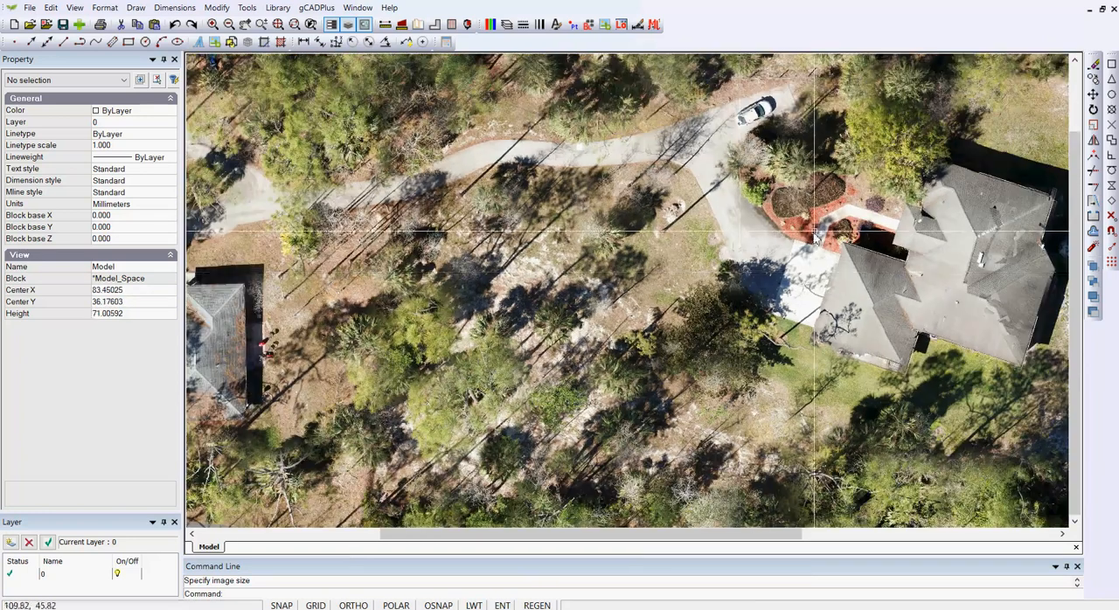
scroll(721, 302, "up", 3)
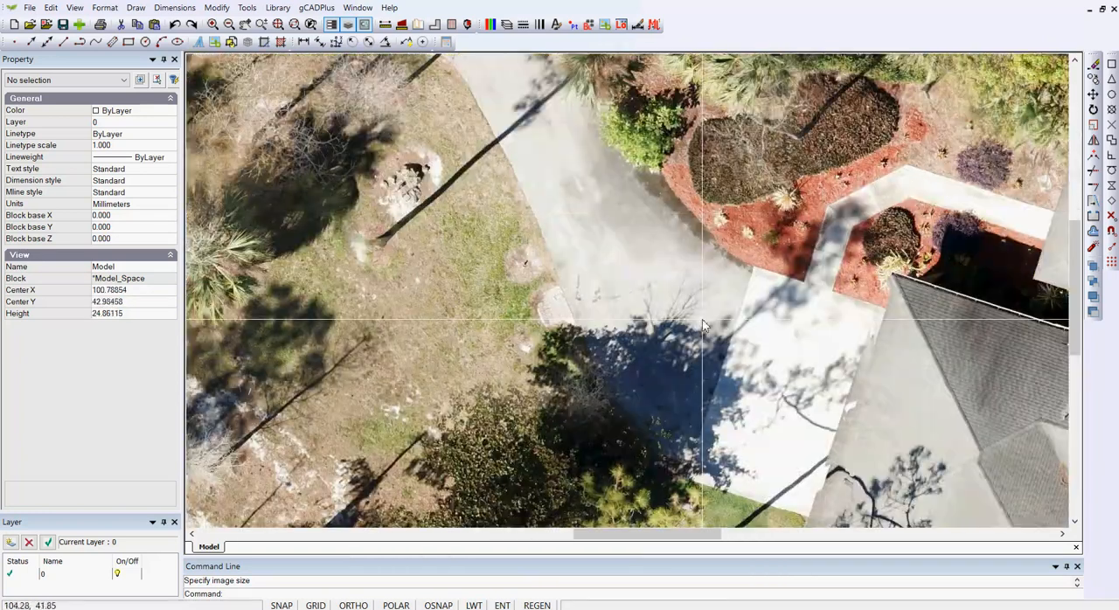